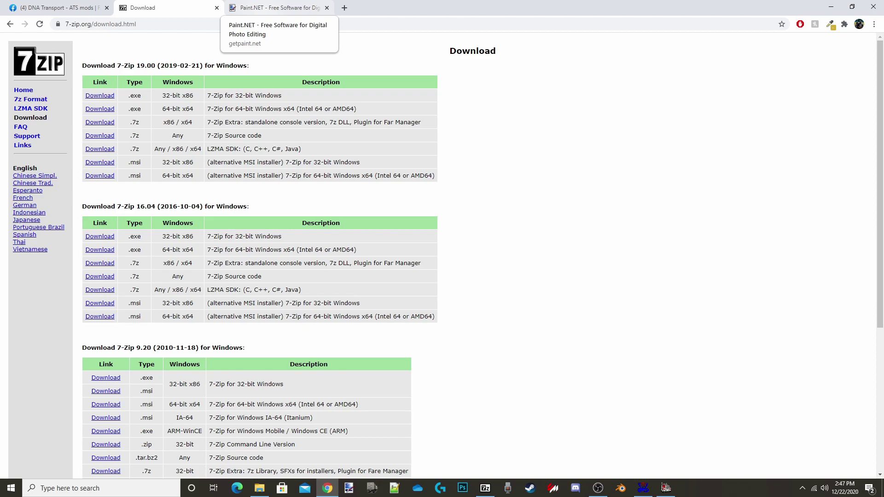
Step: Switch Chrome from the 7-Zip download page to the getpaint.net tab
{"action": "left_click", "coordinate": [277, 8]}
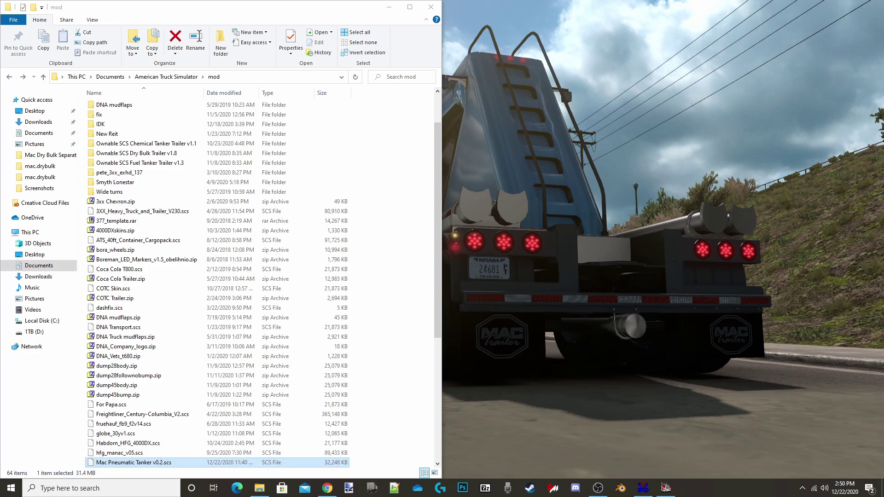
Step: Move Mac Pneumatic Tanker v0.2.scs to the desktop and open it in 7-Zip on the right half
{"action": "left_click_drag", "start_coordinate": [304, 462], "coordinate": [769, 78]}
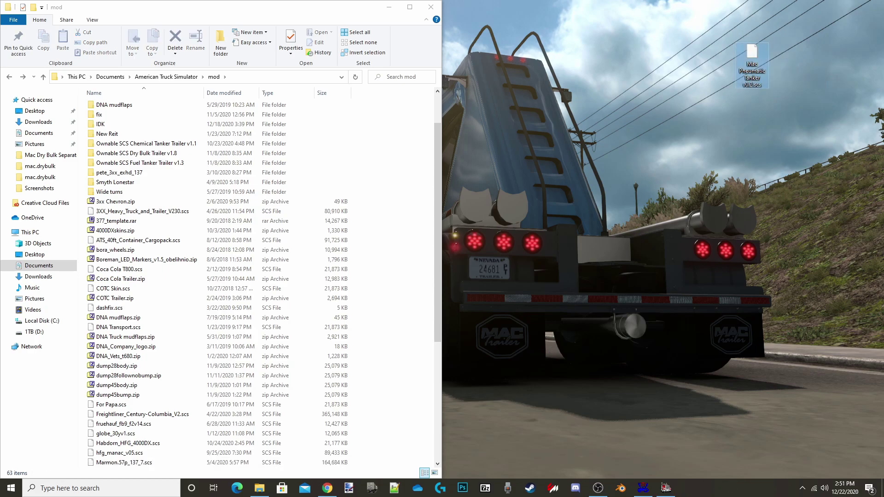
{"action": "right_click", "coordinate": [753, 71]}
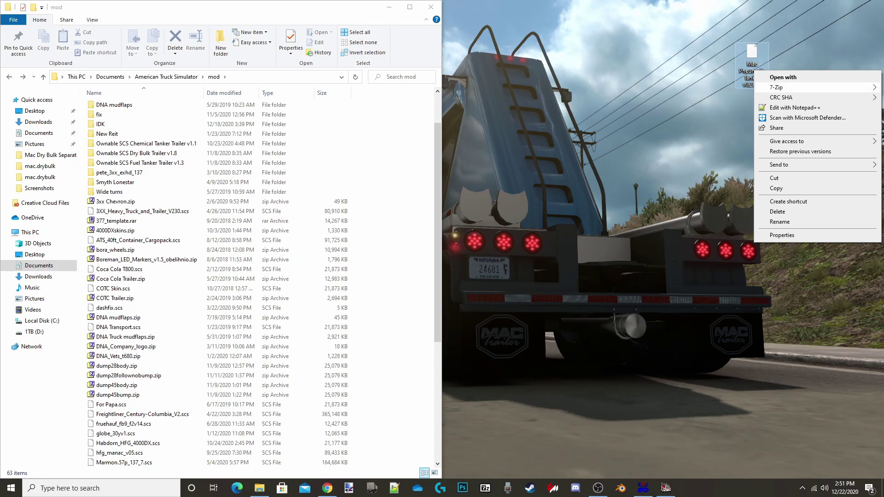
{"action": "mouse_move", "coordinate": [778, 87]}
{"action": "left_click", "coordinate": [590, 88]}
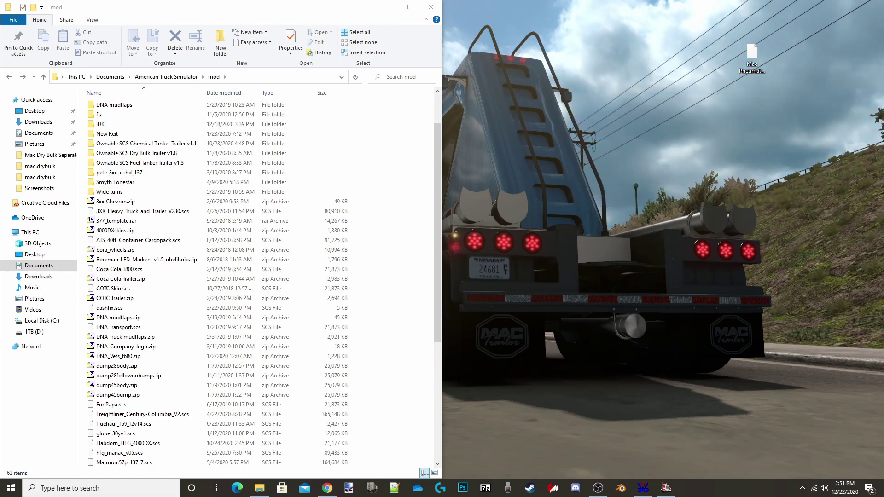
{"action": "left_click_drag", "start_coordinate": [694, 96], "coordinate": [883, 97]}
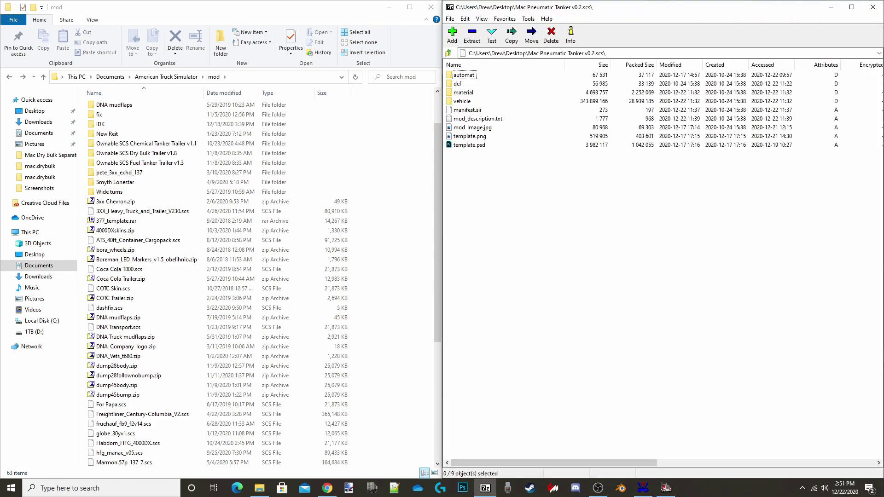
{"action": "scroll", "coordinate": [139, 231], "scroll_direction": "up", "scroll_amount": 2}
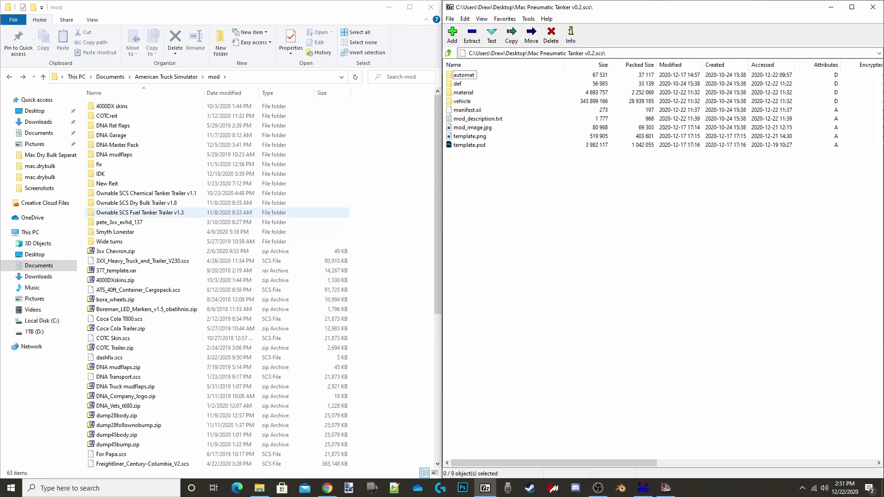
Step: Create a new folder named 'Mac Pneumatic Tanker v0.2' inside the mod folder
{"action": "right_click", "coordinate": [84, 226]}
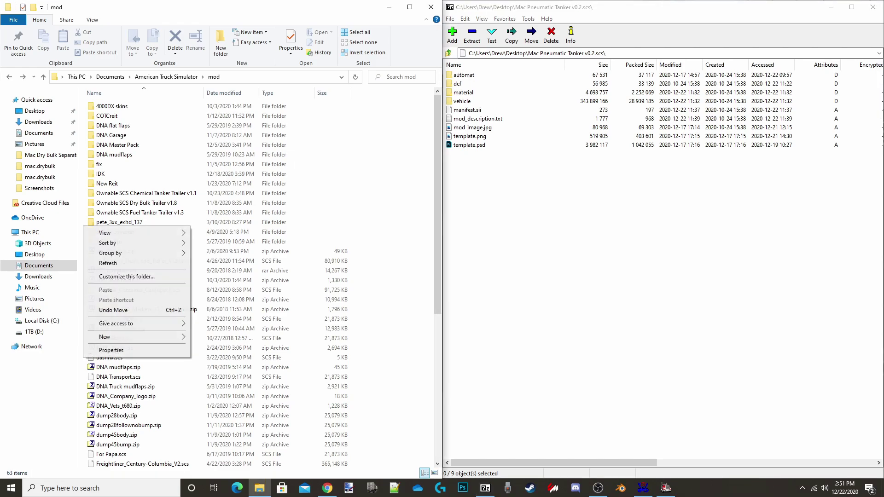
{"action": "mouse_move", "coordinate": [119, 337]}
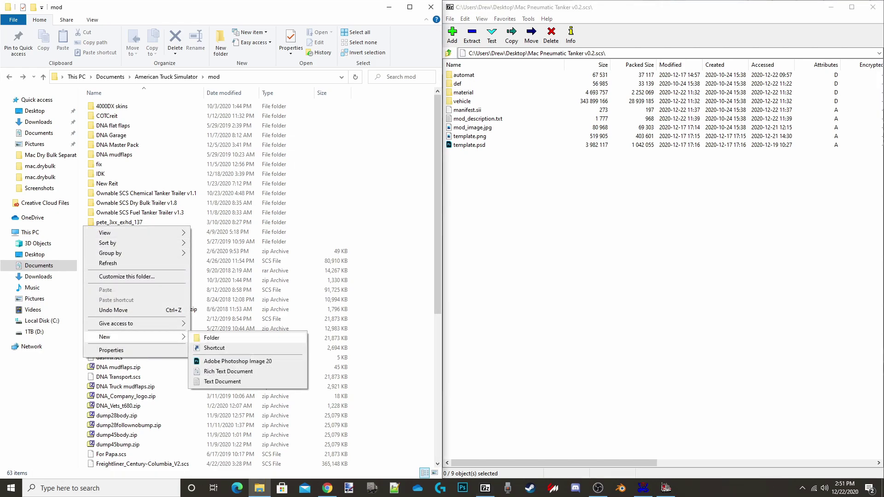
{"action": "left_click", "coordinate": [211, 338]}
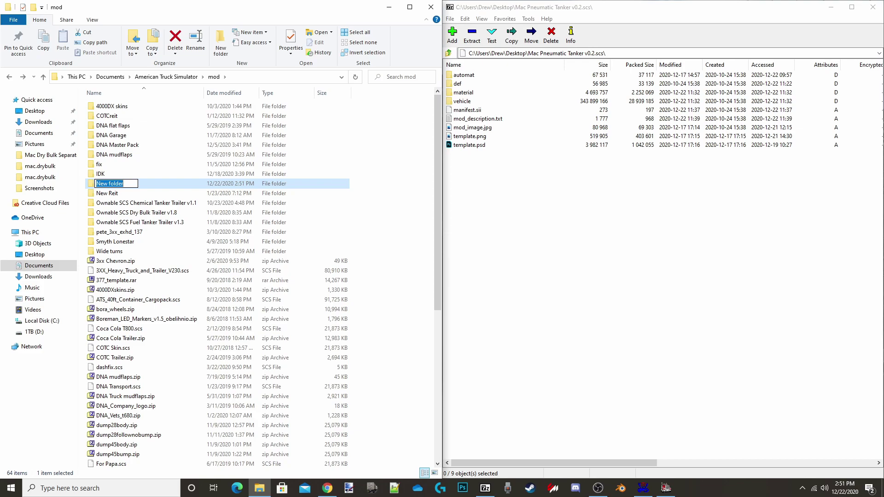
{"action": "type", "text": "Mac Pneumatic Tanker v"}
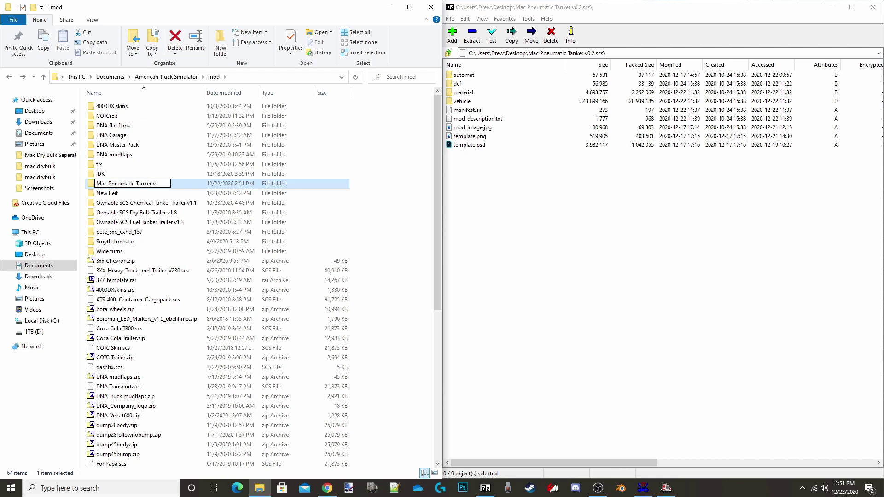
{"action": "type", "text": "0.2"}
{"action": "key", "text": "Return"}
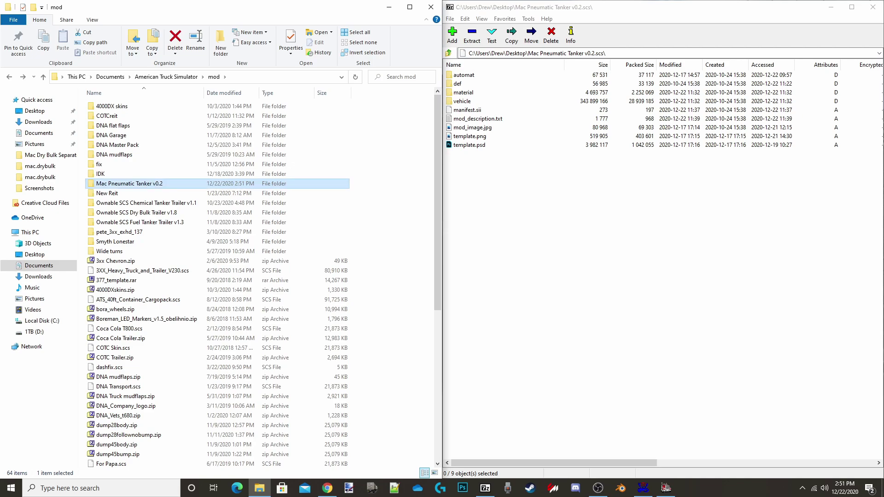
Step: Extract all nine archive items into the new folder and close 7-Zip
{"action": "key", "text": "Return"}
{"action": "left_click_drag", "start_coordinate": [536, 184], "coordinate": [258, 207]}
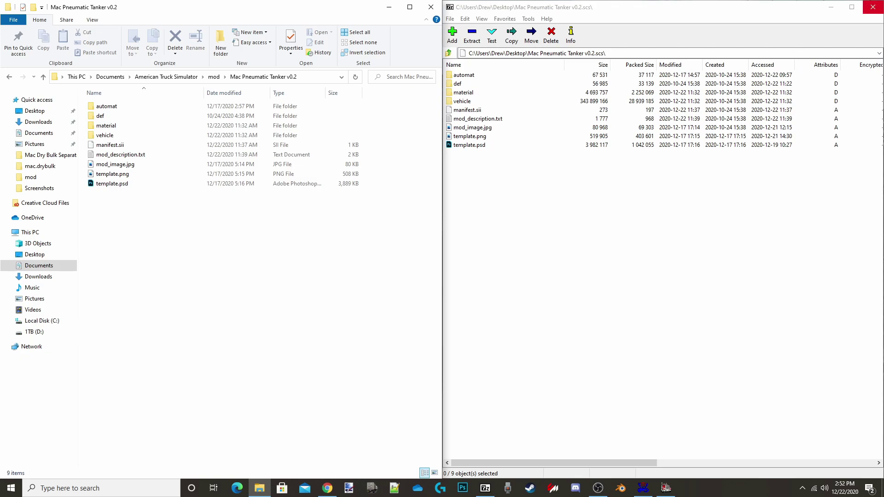
{"action": "left_click", "coordinate": [873, 7]}
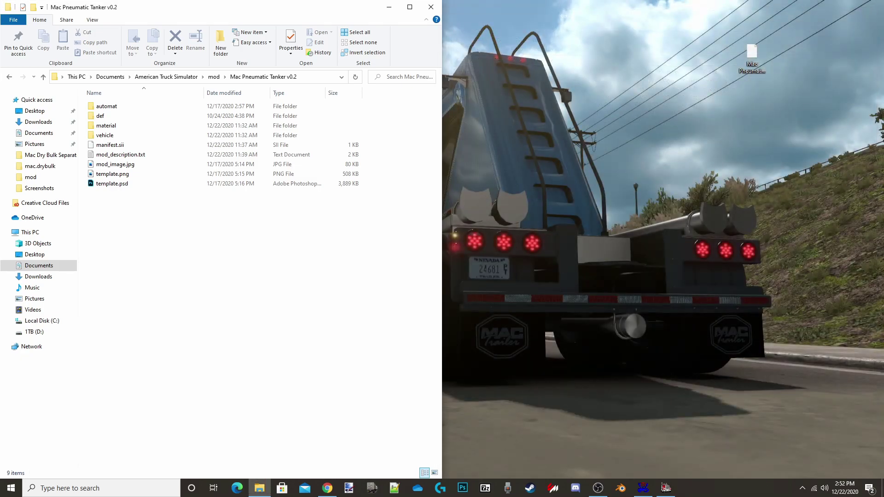
Step: Delete the original tanker .scs file from the desktop and bring up Paint.NET
{"action": "left_click", "coordinate": [752, 58]}
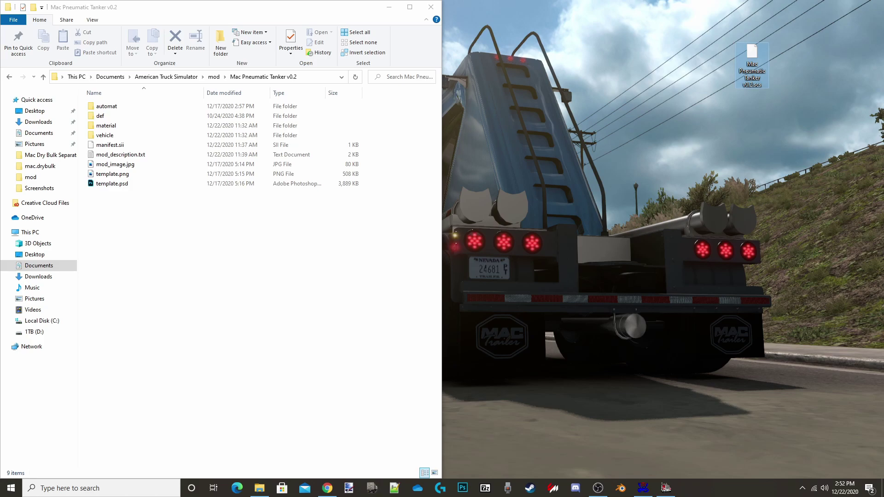
{"action": "right_click", "coordinate": [748, 55]}
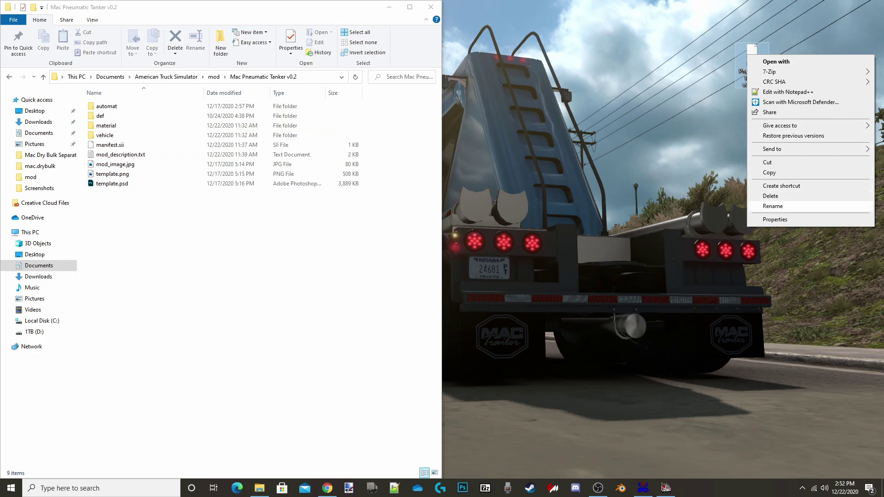
{"action": "left_click", "coordinate": [770, 195]}
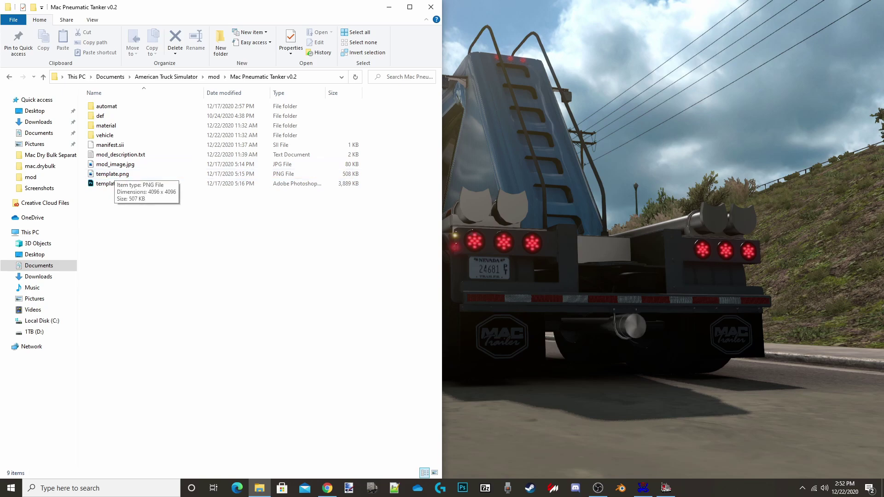
{"action": "left_click", "coordinate": [348, 489]}
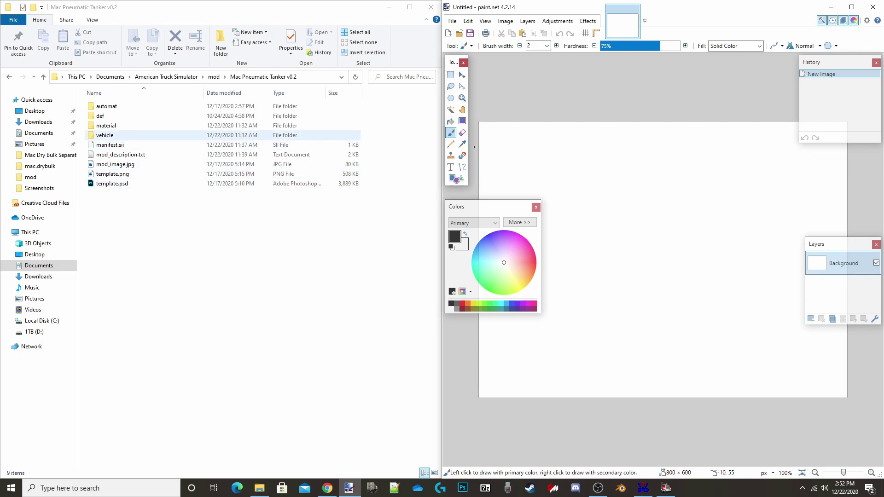
Step: Go to vehicle > trailer_owned > mac.drybulk > decal and drag custom1.dds into Paint.NET
{"action": "left_click", "coordinate": [106, 135]}
{"action": "double_click", "coordinate": [105, 135]}
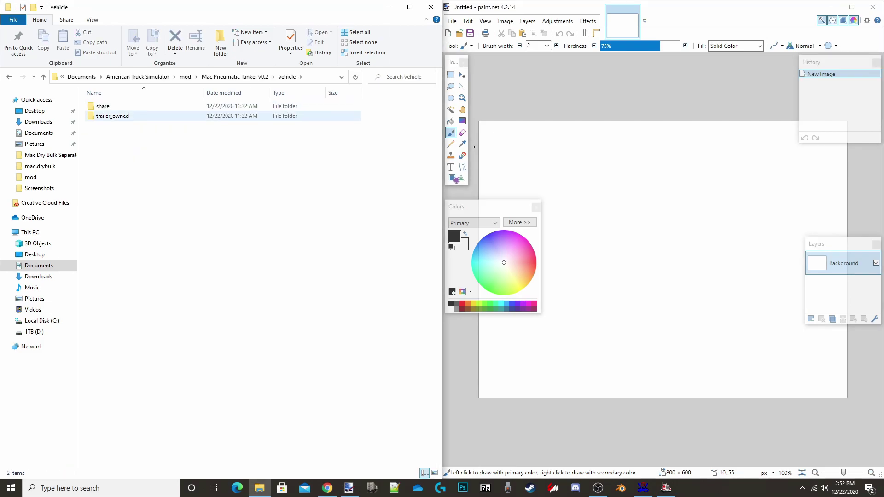
{"action": "double_click", "coordinate": [111, 115]}
{"action": "left_click", "coordinate": [111, 106]}
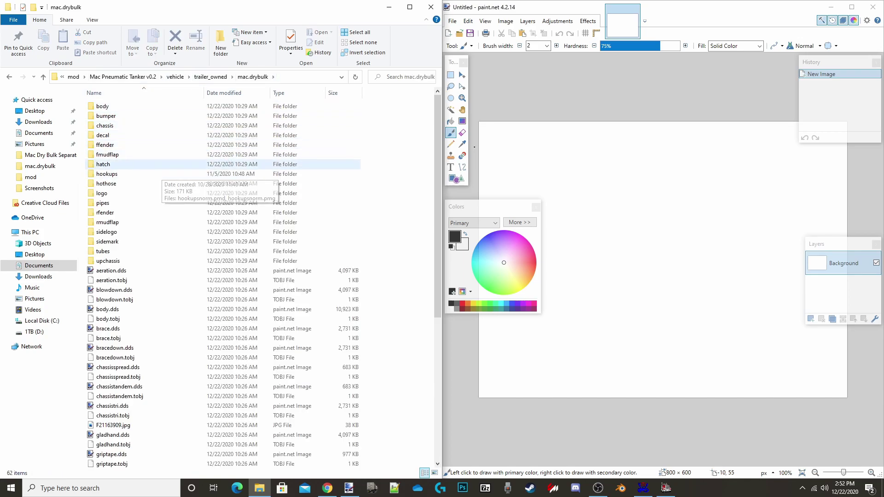
{"action": "double_click", "coordinate": [103, 135]}
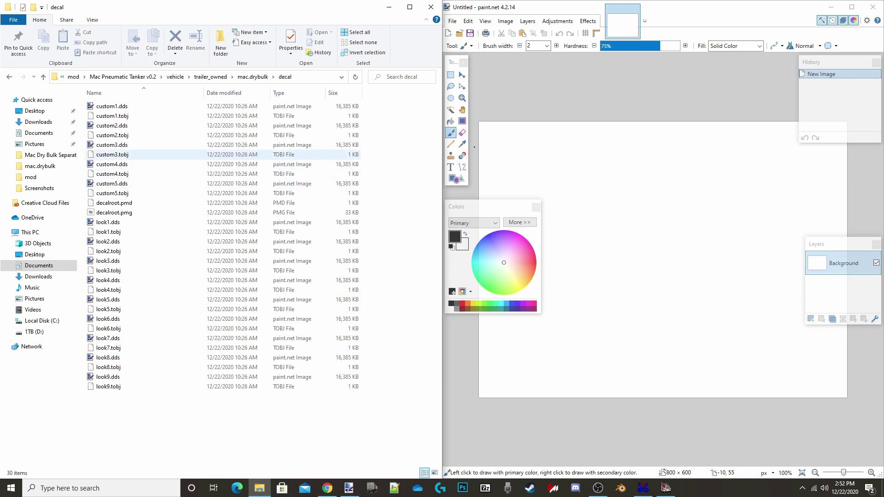
{"action": "left_click", "coordinate": [112, 106]}
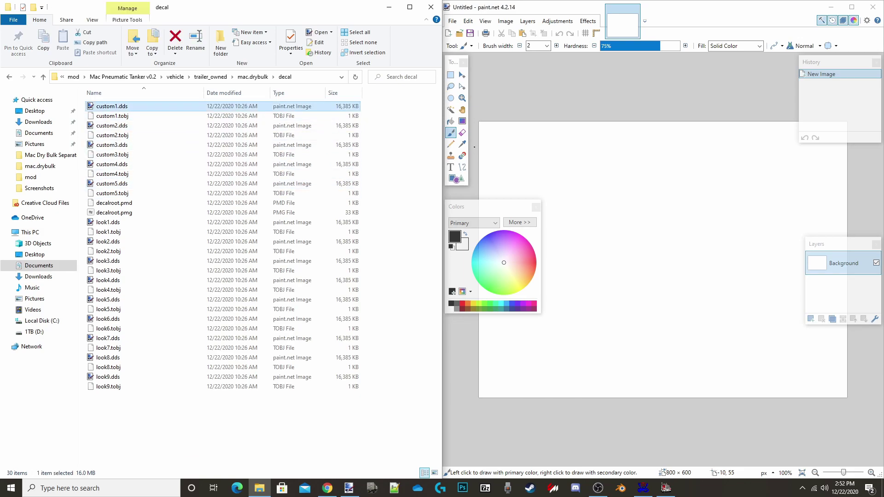
{"action": "left_click_drag", "start_coordinate": [474, 146], "coordinate": [474, 146]}
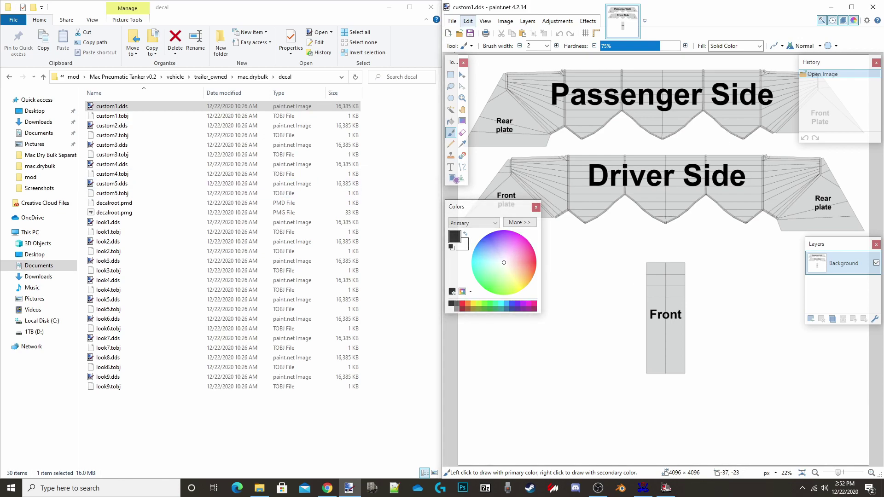
Step: Browse the Open dialog to the tanker mod's mac.drybulk decal folder, then cancel
{"action": "left_click", "coordinate": [453, 20]}
{"action": "left_click", "coordinate": [468, 44]}
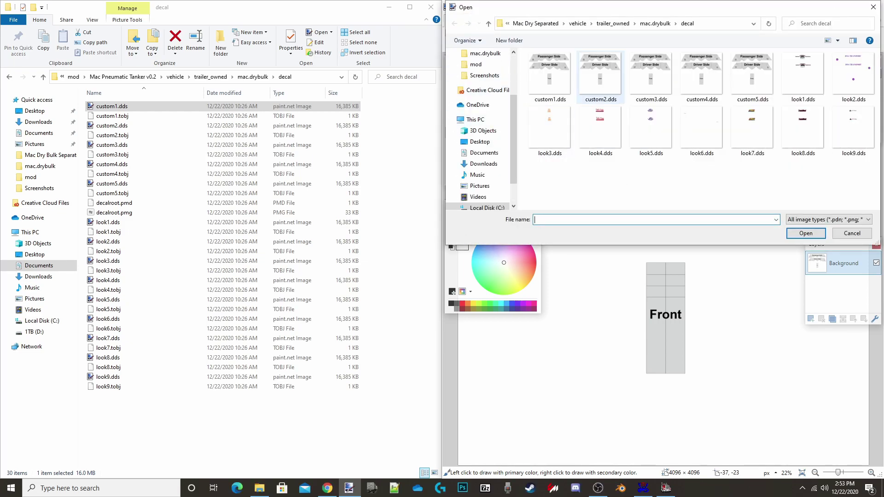
{"action": "left_click", "coordinate": [484, 153]}
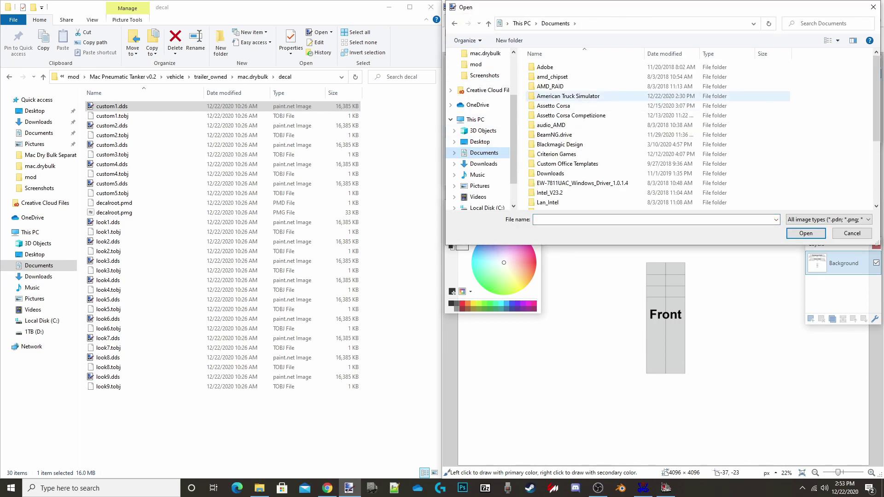
{"action": "double_click", "coordinate": [569, 96]}
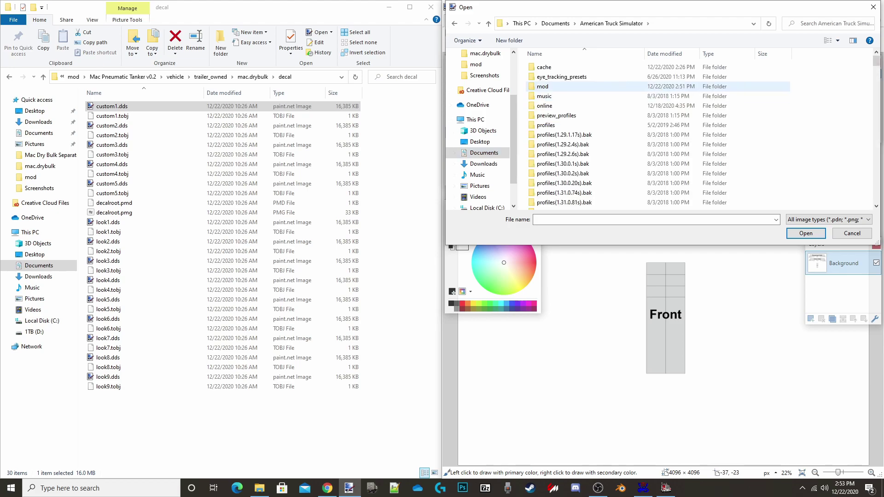
{"action": "double_click", "coordinate": [543, 86]}
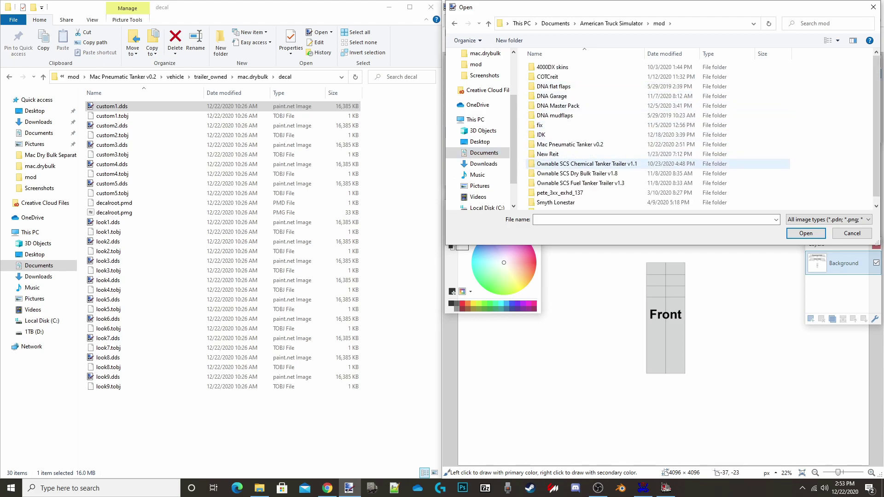
{"action": "double_click", "coordinate": [570, 144]}
{"action": "double_click", "coordinate": [548, 96]}
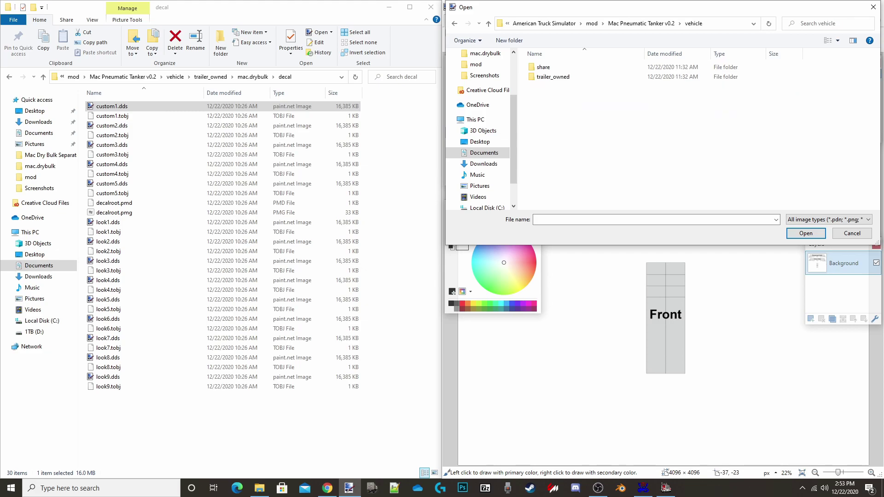
{"action": "double_click", "coordinate": [552, 76]}
{"action": "double_click", "coordinate": [546, 67]}
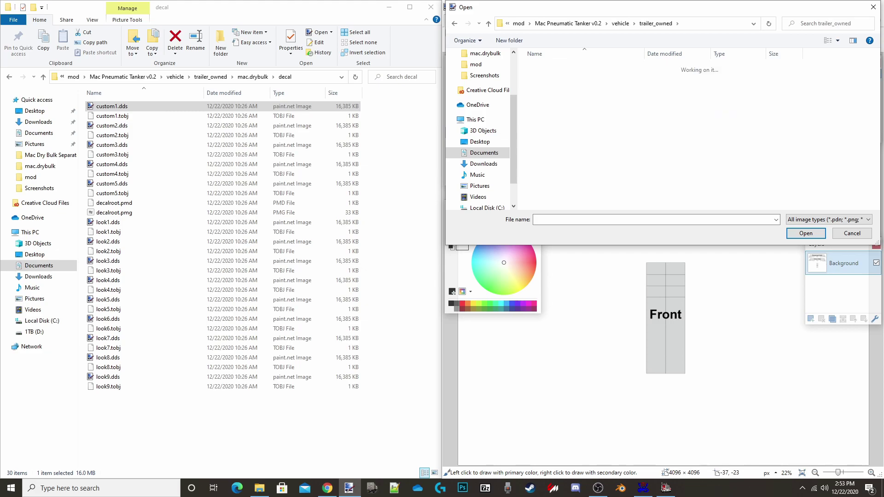
{"action": "double_click", "coordinate": [651, 95]}
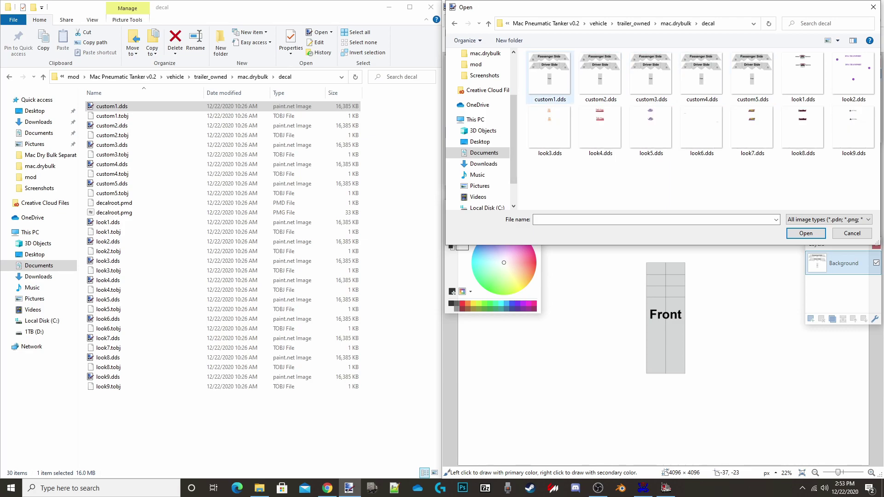
{"action": "left_click", "coordinate": [852, 233]}
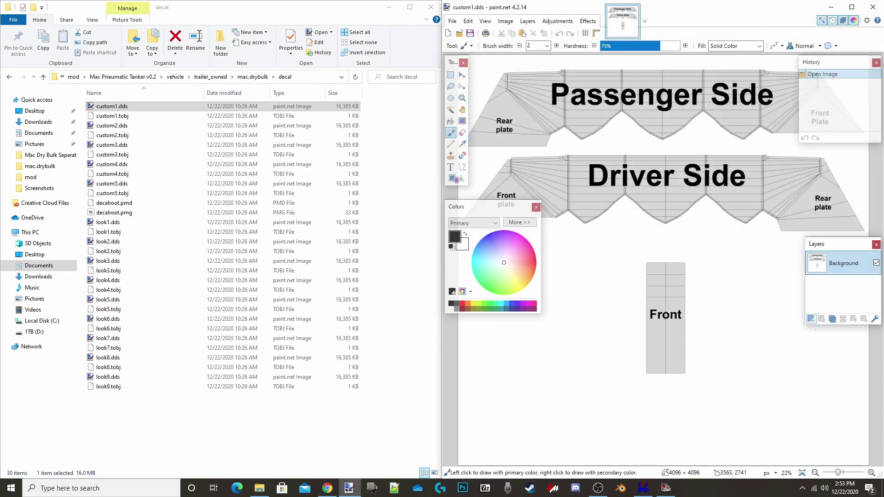
Step: Add a new layer and place 144-point text over the Passenger Side panel
{"action": "left_click", "coordinate": [811, 319]}
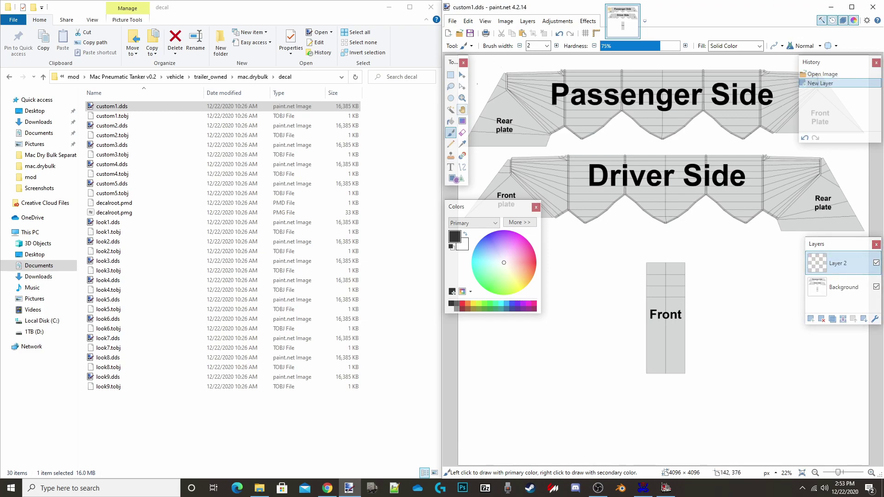
{"action": "left_click", "coordinate": [451, 167]}
{"action": "left_click", "coordinate": [618, 106]}
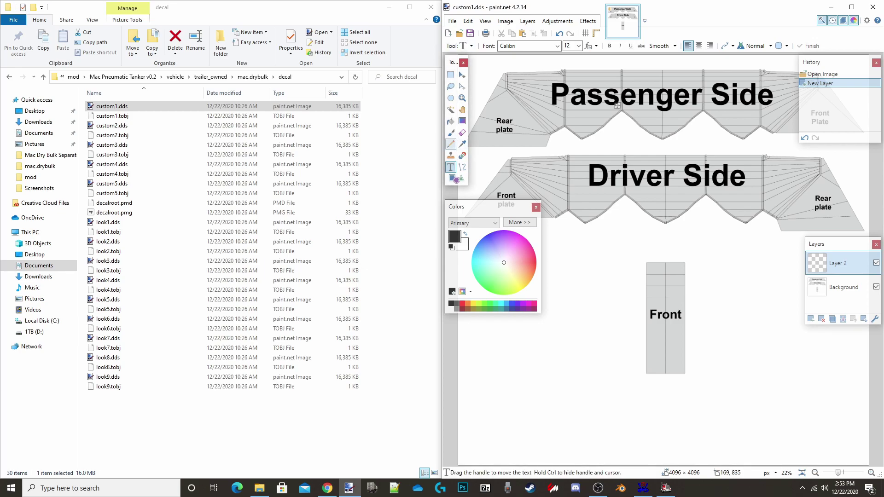
{"action": "left_click", "coordinate": [579, 46]}
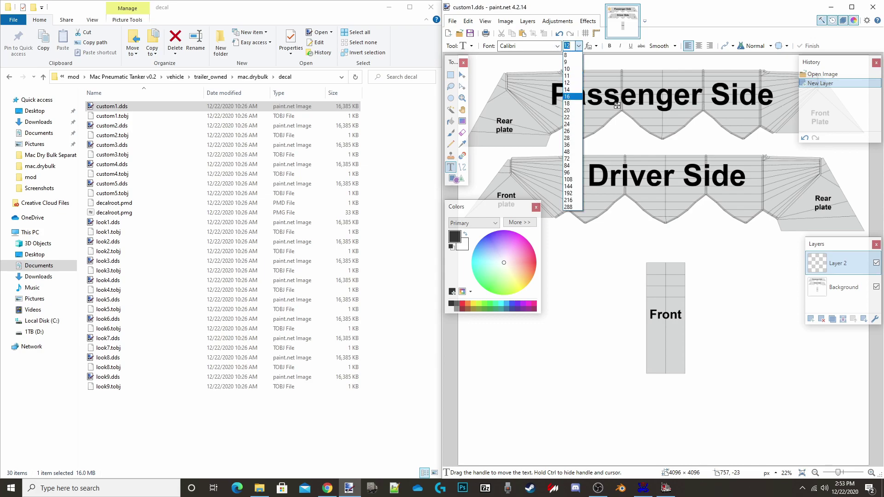
{"action": "left_click", "coordinate": [573, 184]}
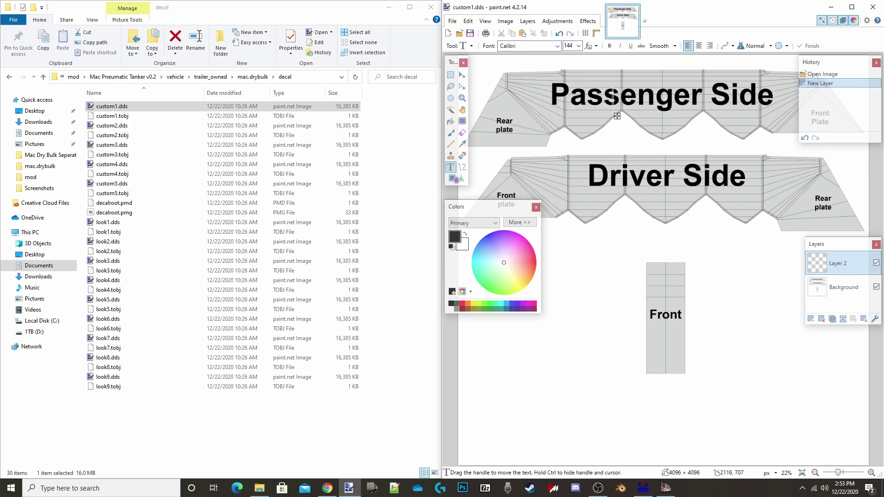
{"action": "type", "text": "nab"}
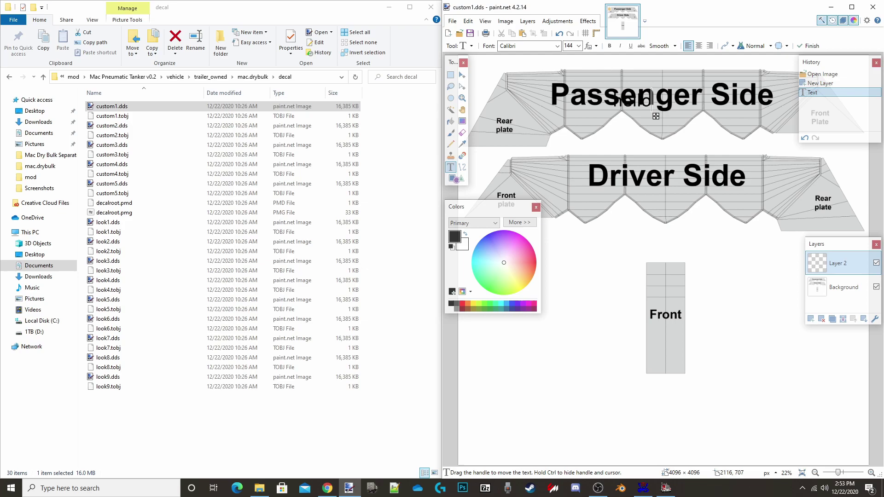
{"action": "left_click_drag", "start_coordinate": [656, 116], "coordinate": [669, 103]}
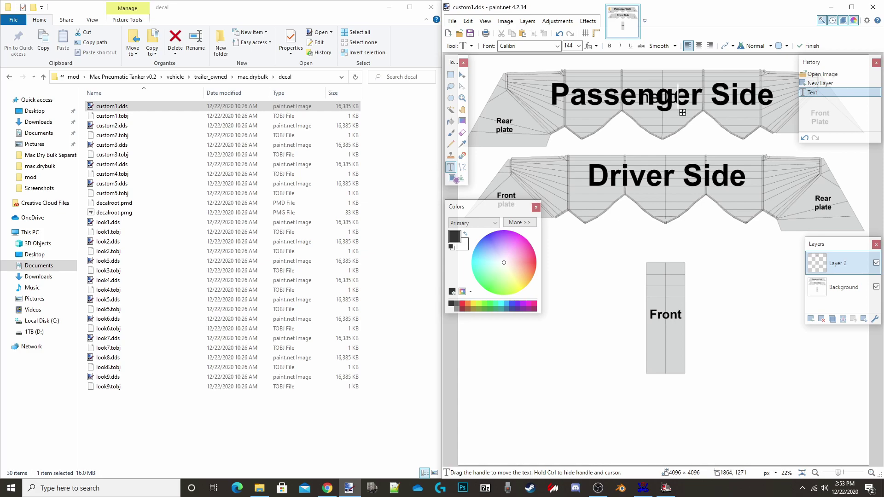
Step: Place text on the Driver Side panel and shift it slightly right and down
{"action": "left_click", "coordinate": [637, 177]}
{"action": "type", "text": "nab"}
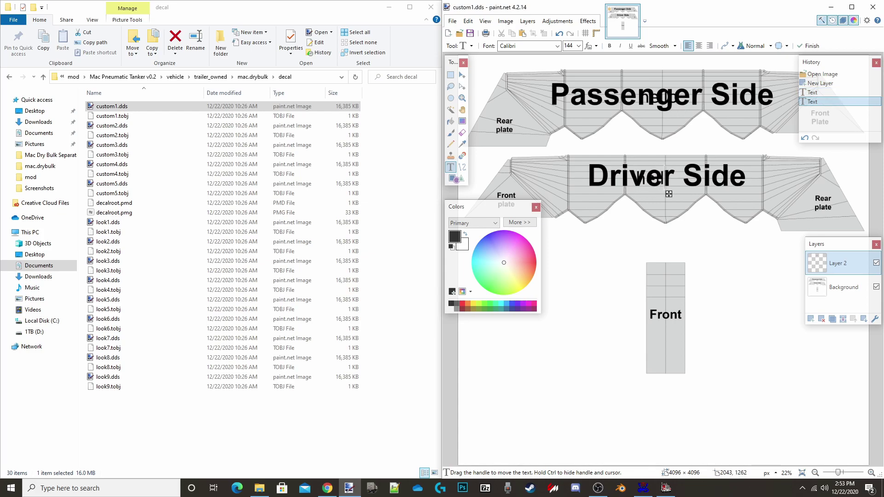
{"action": "left_click_drag", "start_coordinate": [678, 194], "coordinate": [687, 196]}
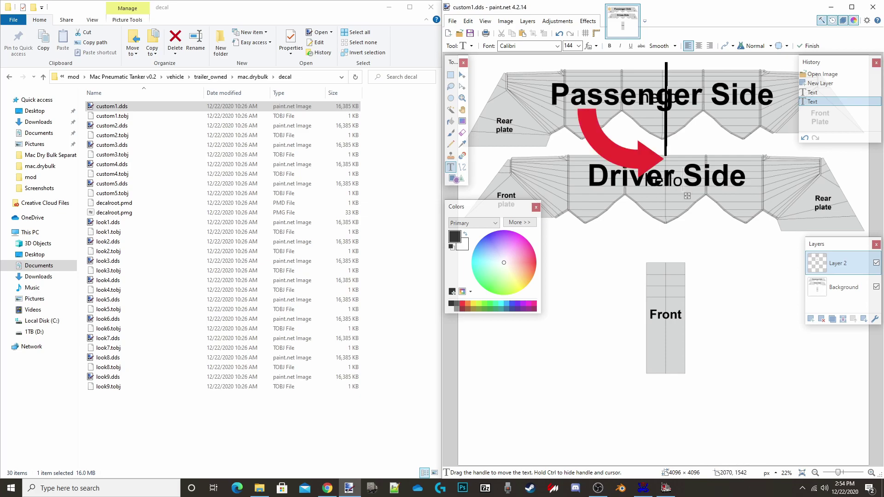
Step: Type 'hello' beneath the Front label and nudge it slightly left
{"action": "left_click", "coordinate": [673, 321]}
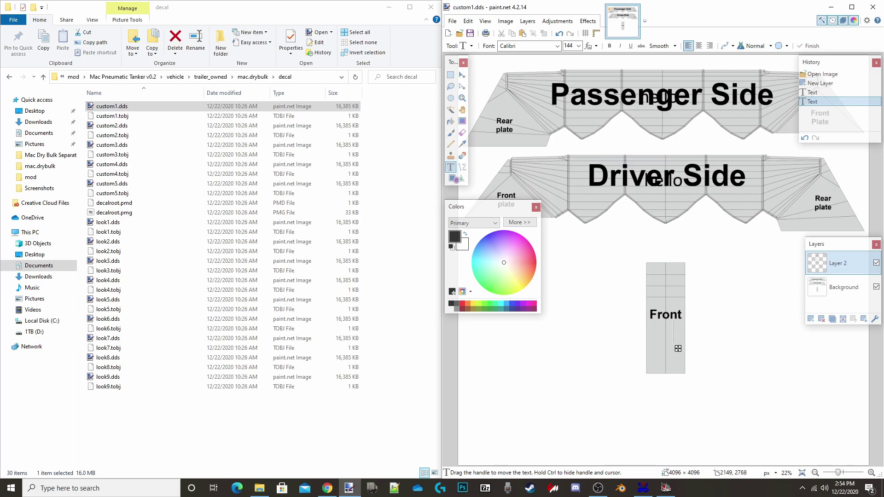
{"action": "type", "text": "hello"}
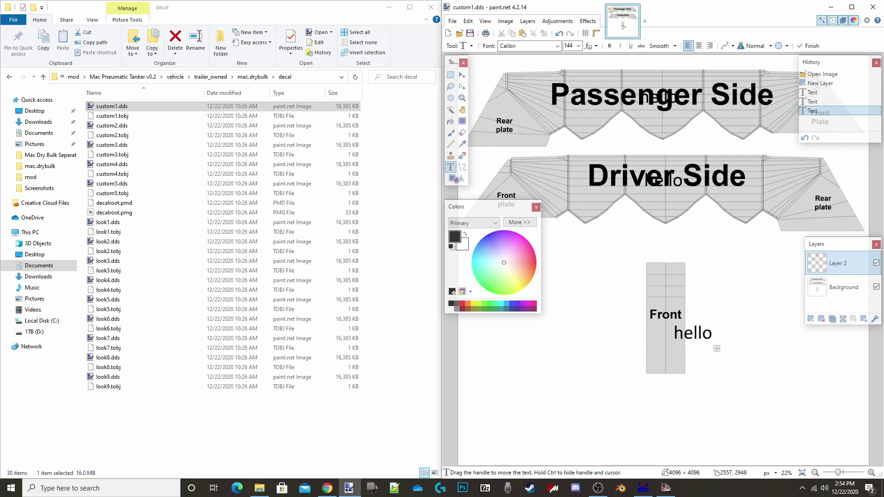
{"action": "left_click_drag", "start_coordinate": [717, 349], "coordinate": [689, 341]}
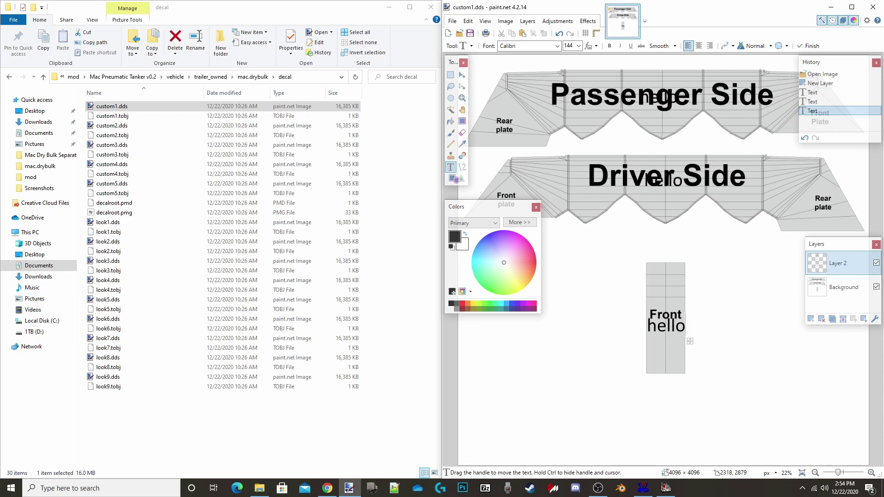
Step: Remove the stray letter and squash the hello under Front to a shorter height
{"action": "type", "text": "m"}
{"action": "key", "text": "BackSpace"}
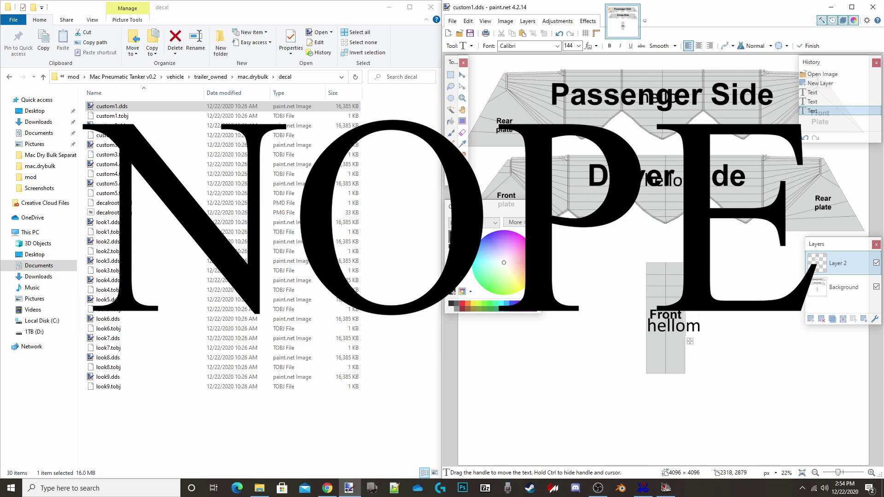
{"action": "left_click", "coordinate": [451, 75]}
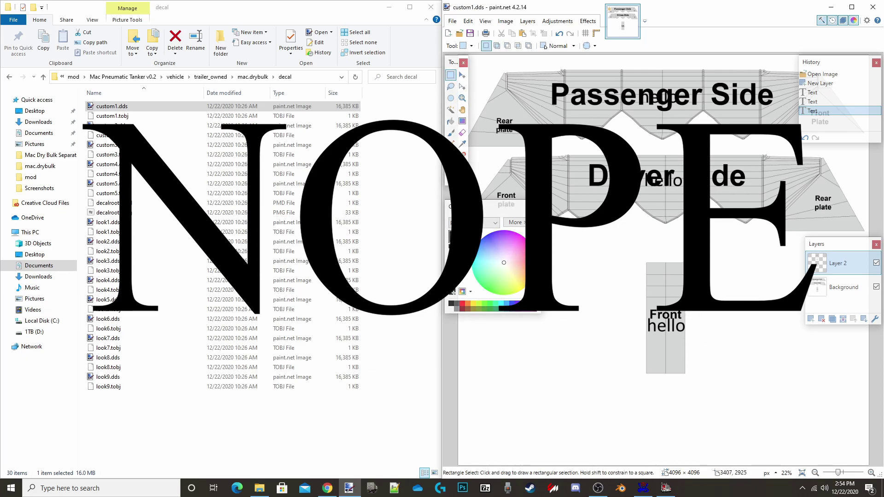
{"action": "key", "text": "m"}
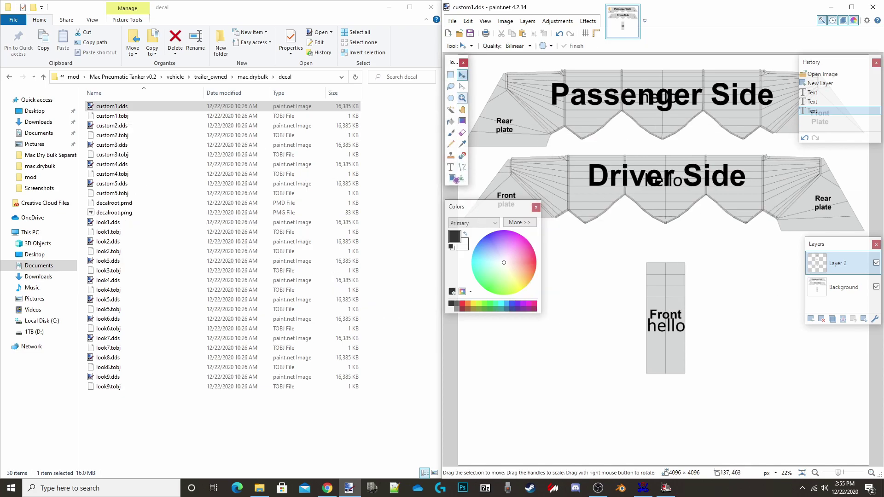
{"action": "left_click", "coordinate": [451, 75]}
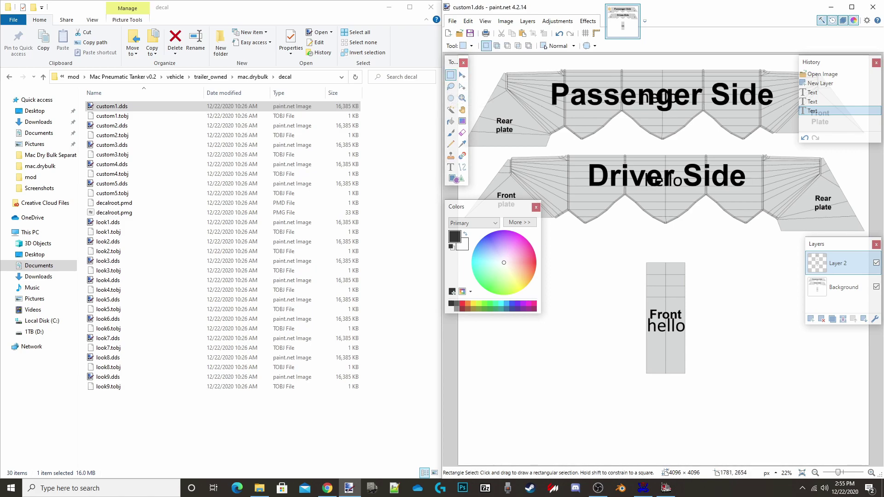
{"action": "left_click_drag", "start_coordinate": [639, 316], "coordinate": [694, 339]}
{"action": "key", "text": "m"}
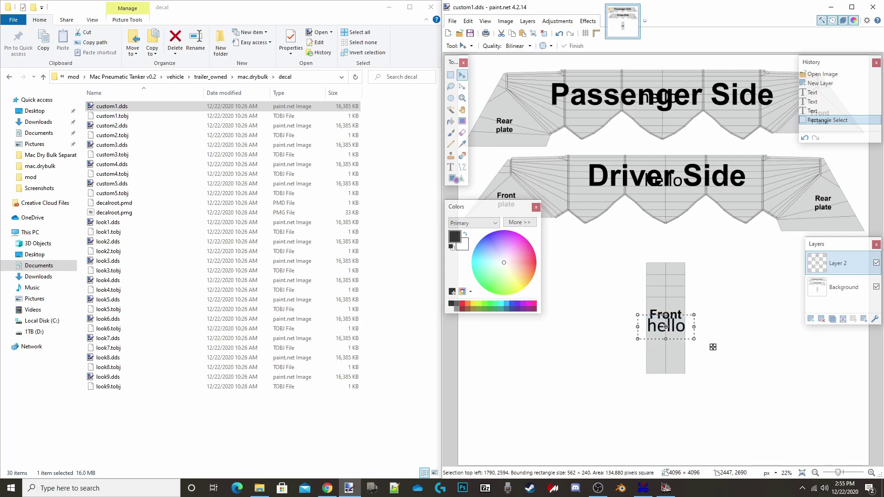
{"action": "left_click_drag", "start_coordinate": [665, 316], "coordinate": [666, 324]}
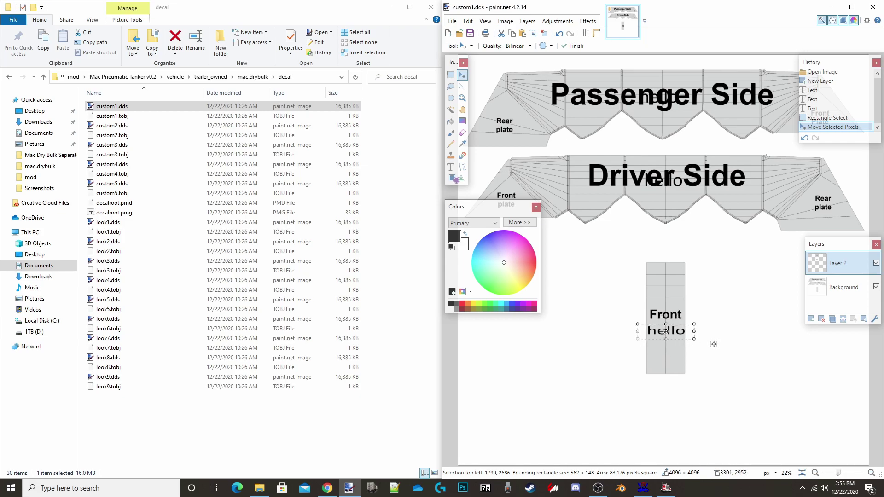
{"action": "key", "text": "alt+Page_Down"}
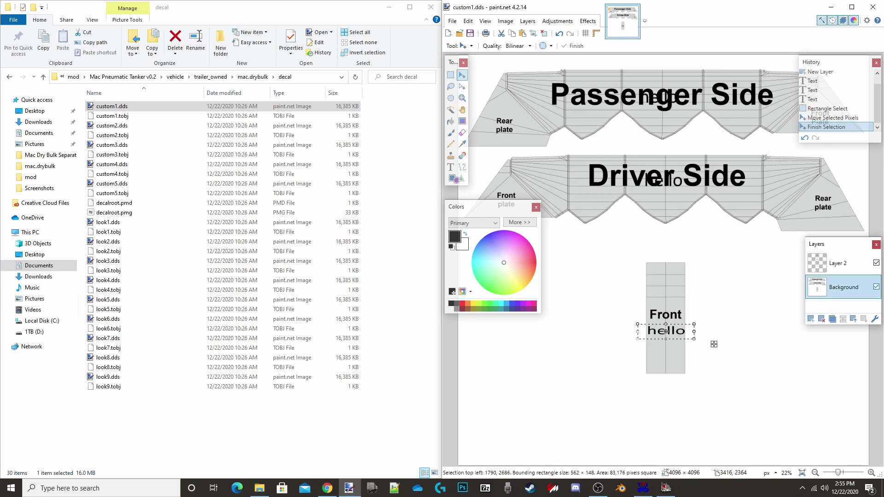
Step: Hide the Background layer and clear the selection
{"action": "key", "text": "ctrl+shift+h"}
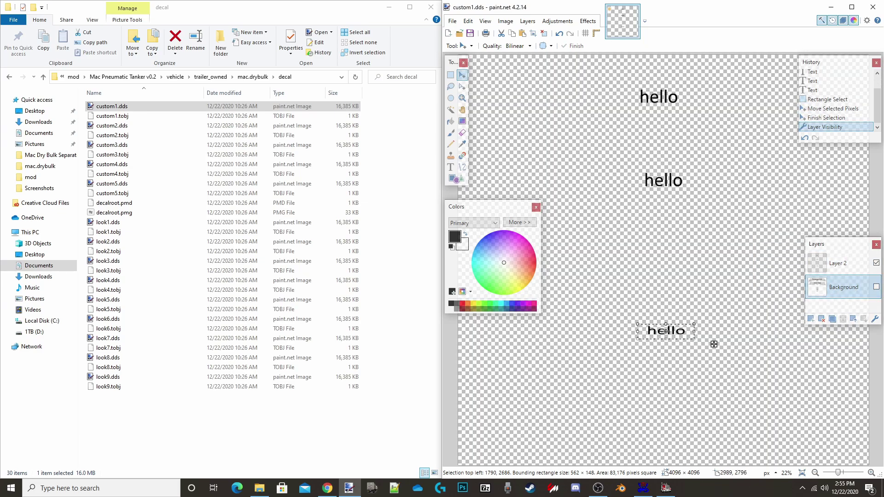
{"action": "key", "text": "ctrl+d"}
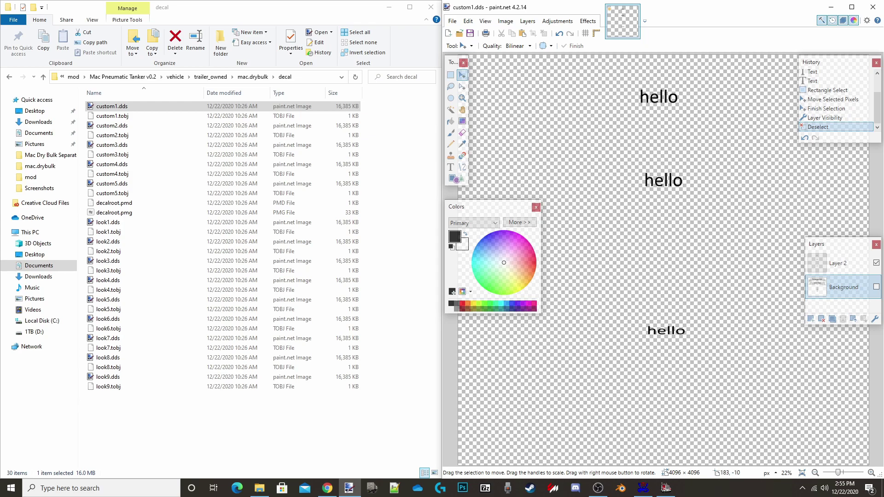
{"action": "left_click", "coordinate": [453, 20]}
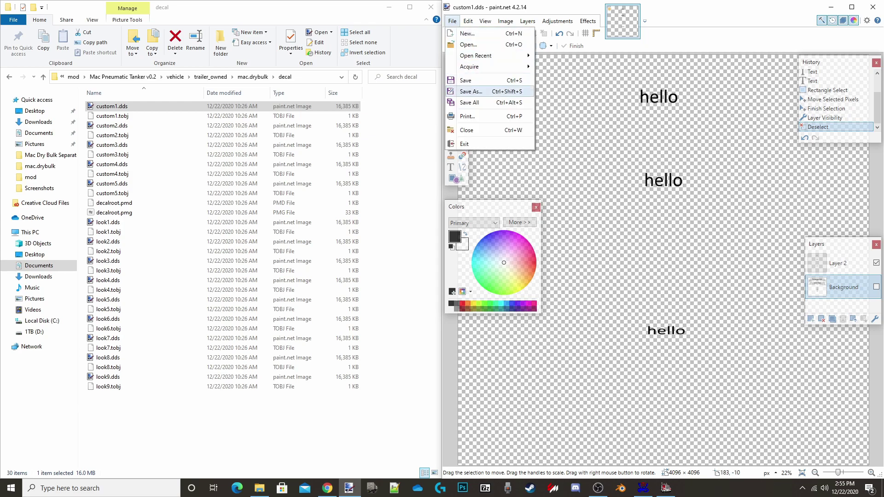
Step: Save the flattened image as DDS over custom1.dds, then switch to American Truck Simulator
{"action": "left_click", "coordinate": [471, 91]}
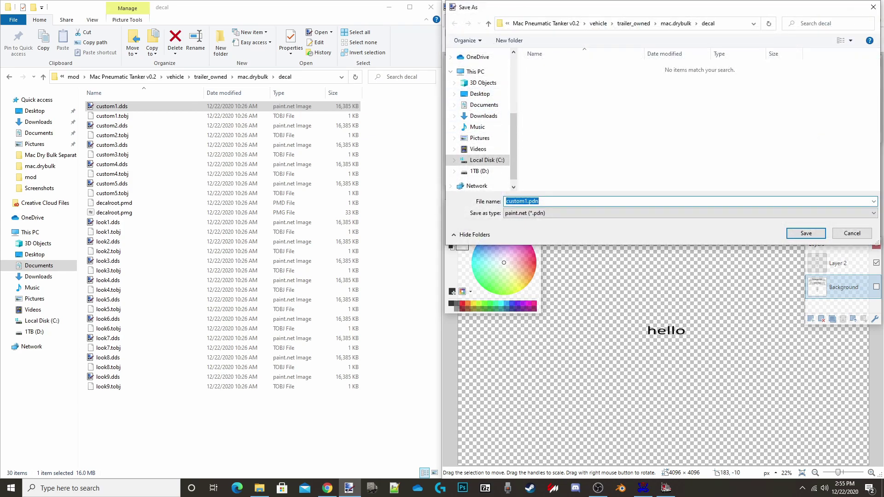
{"action": "left_click", "coordinate": [690, 212]}
{"action": "left_click", "coordinate": [599, 273]}
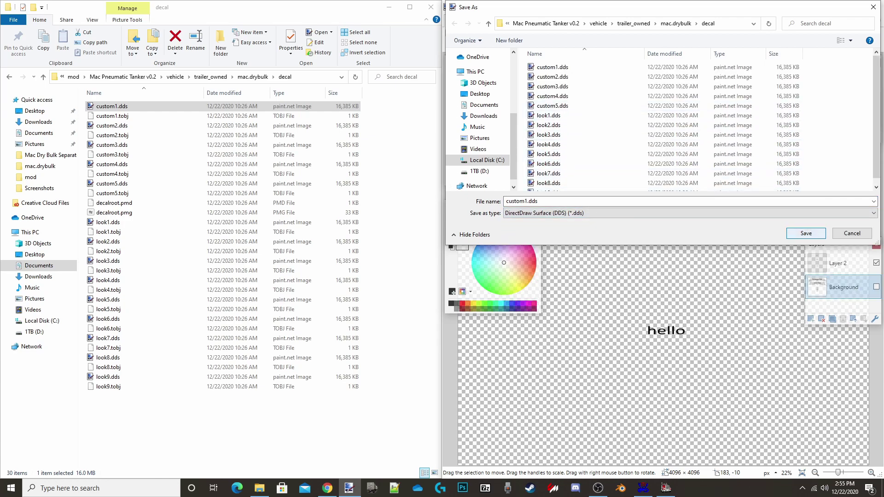
{"action": "left_click", "coordinate": [806, 233]}
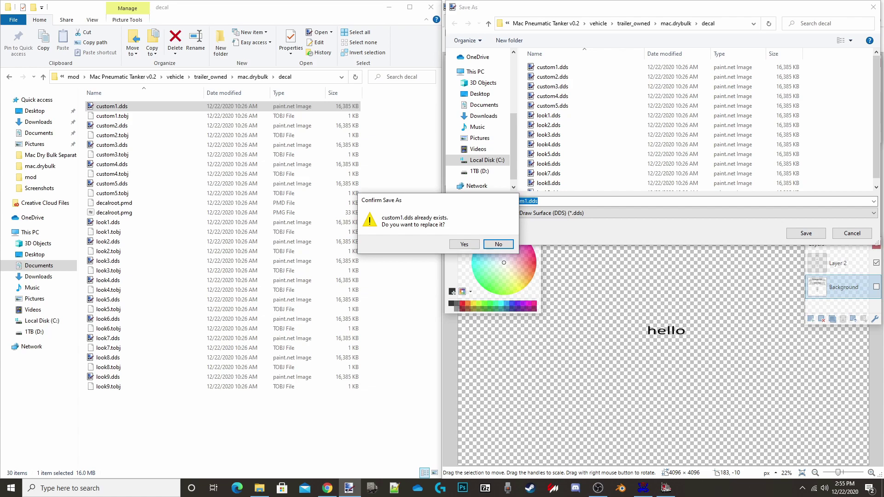
{"action": "left_click", "coordinate": [464, 244]}
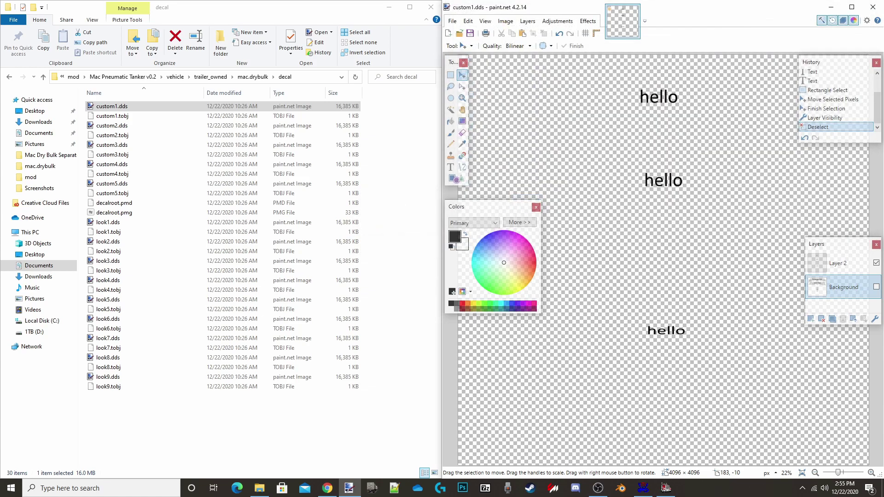
{"action": "key", "text": "Return"}
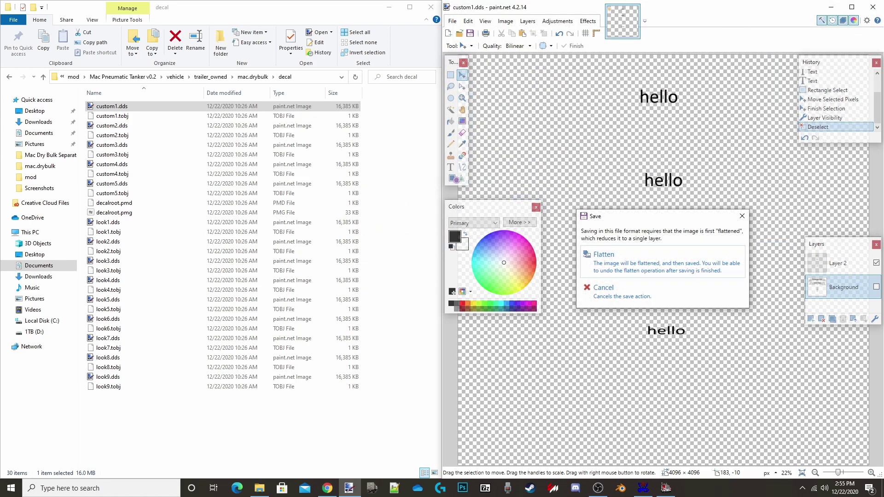
{"action": "key", "text": "Return"}
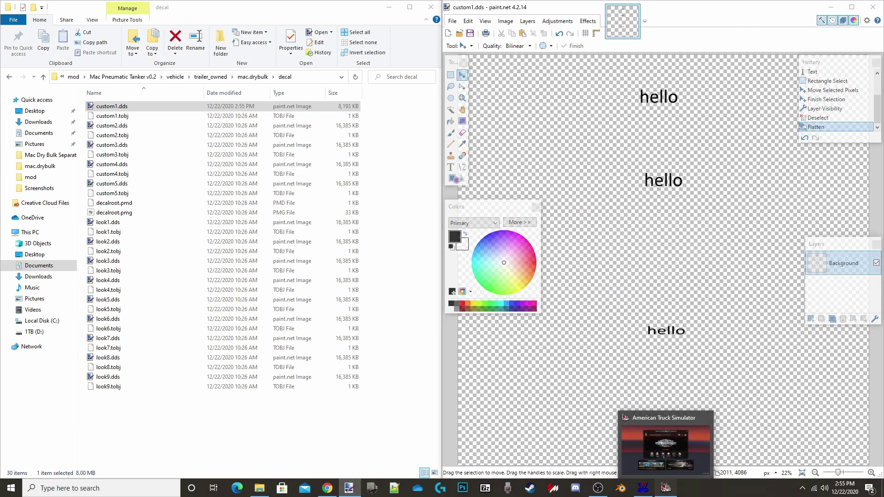
{"action": "left_click", "coordinate": [665, 488]}
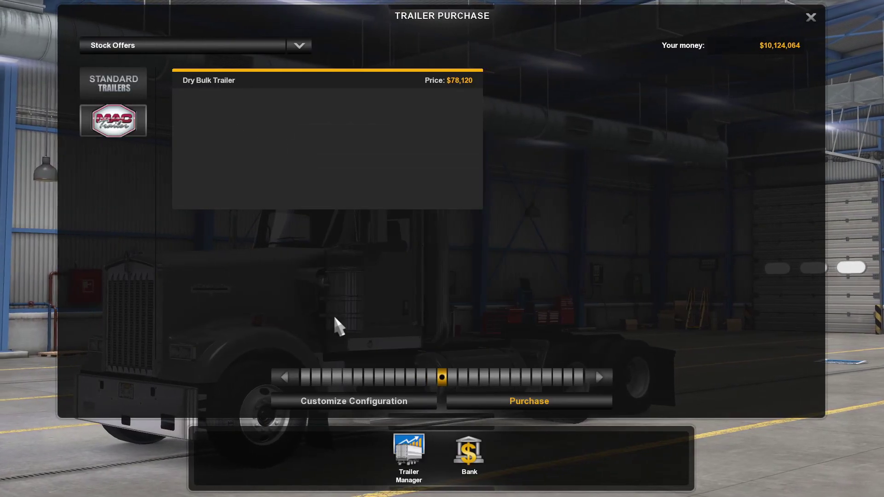
Step: Apply the Custom 1 decal to the Mac tanker's tank from its Accessories decal pin
{"action": "left_click", "coordinate": [359, 405]}
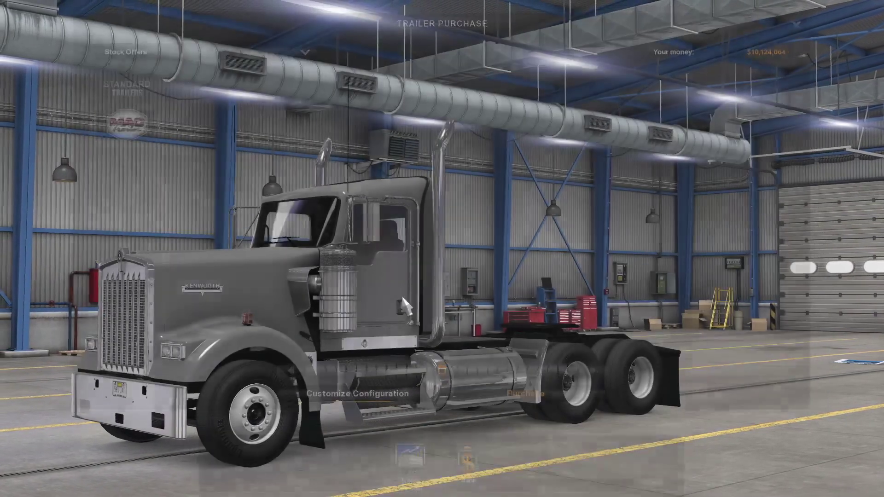
{"action": "left_click", "coordinate": [485, 32]}
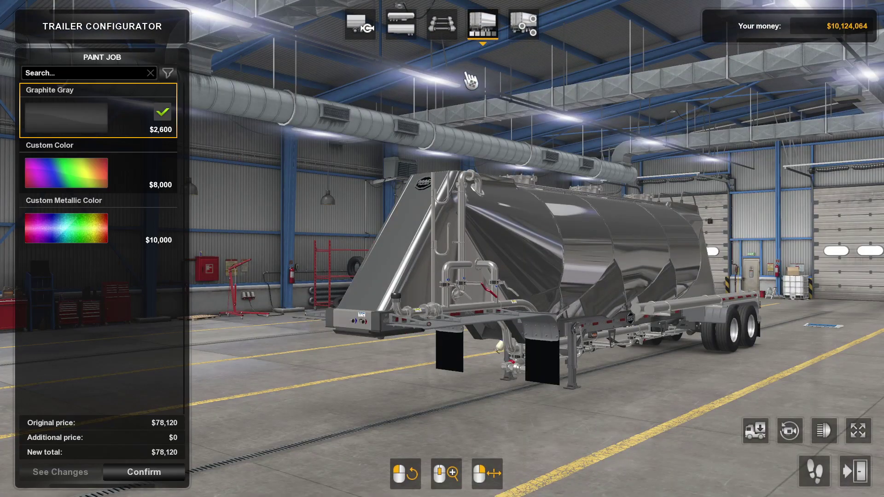
{"action": "left_click", "coordinate": [519, 18]}
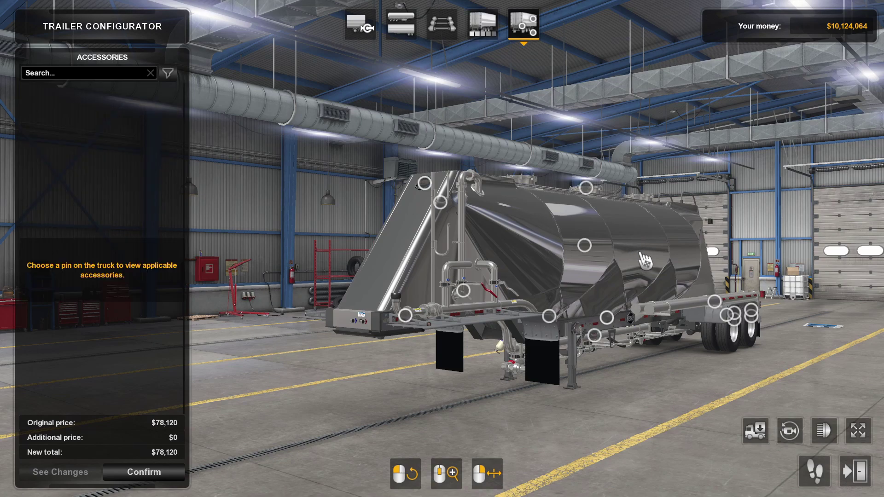
{"action": "left_click", "coordinate": [585, 247]}
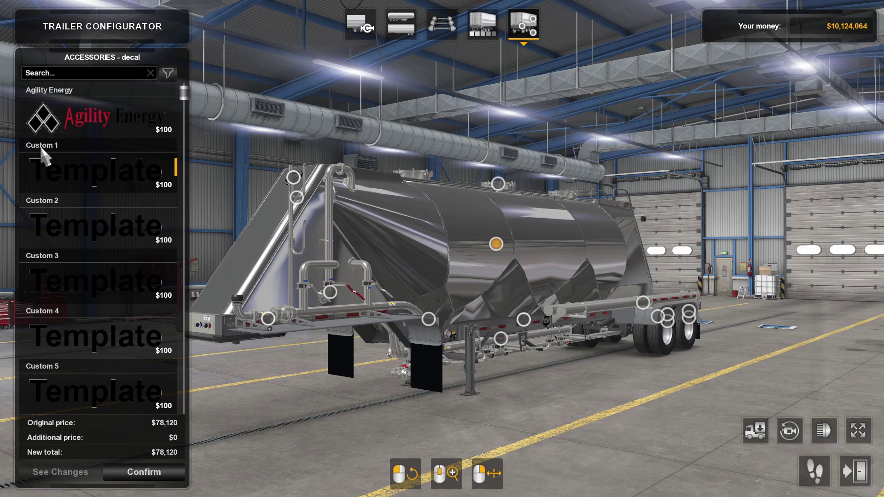
{"action": "left_click", "coordinate": [74, 176]}
Step: Orbit the camera around the tanker to inspect the hello decal from several angles
{"action": "left_click_drag", "start_coordinate": [552, 239], "coordinate": [676, 346]}
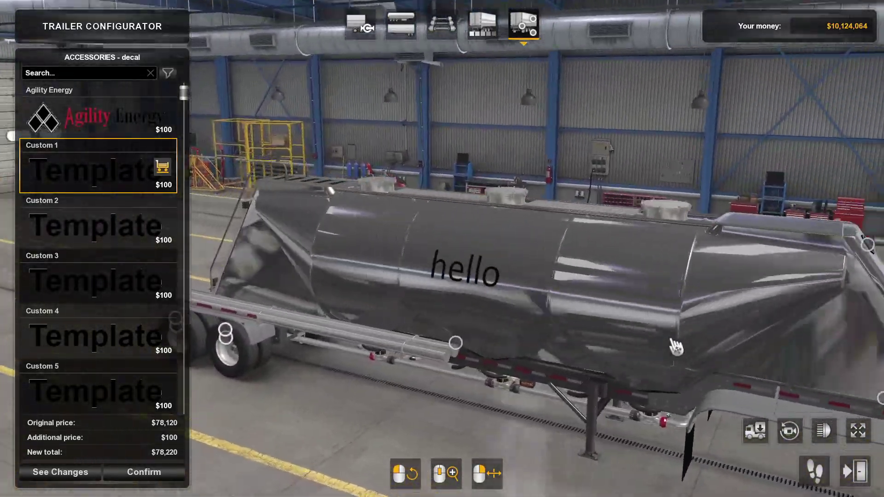
{"action": "left_click_drag", "start_coordinate": [404, 312], "coordinate": [517, 300]}
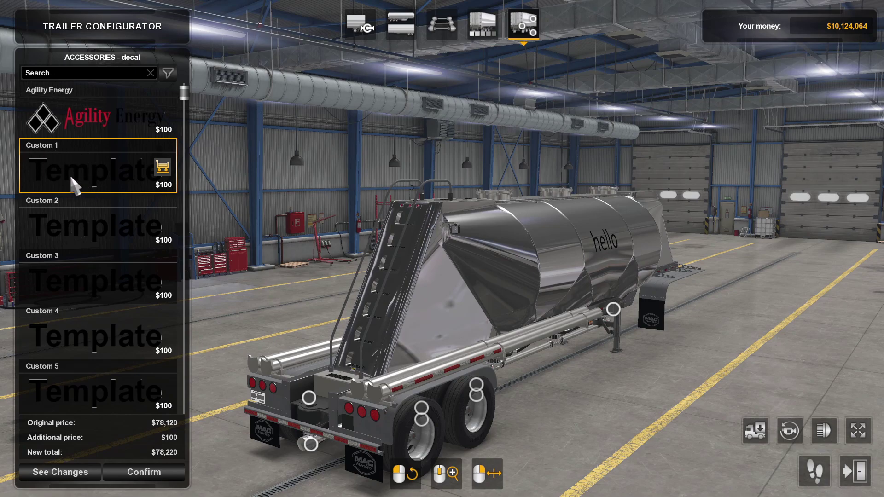
{"action": "left_click_drag", "start_coordinate": [522, 289], "coordinate": [267, 315]}
{"action": "left_click_drag", "start_coordinate": [516, 306], "coordinate": [516, 306]}
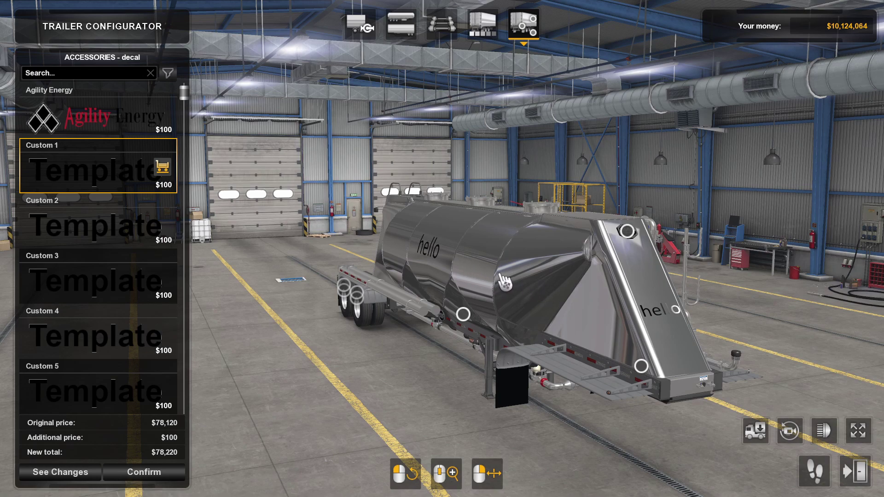
{"action": "left_click_drag", "start_coordinate": [483, 281], "coordinate": [428, 274]}
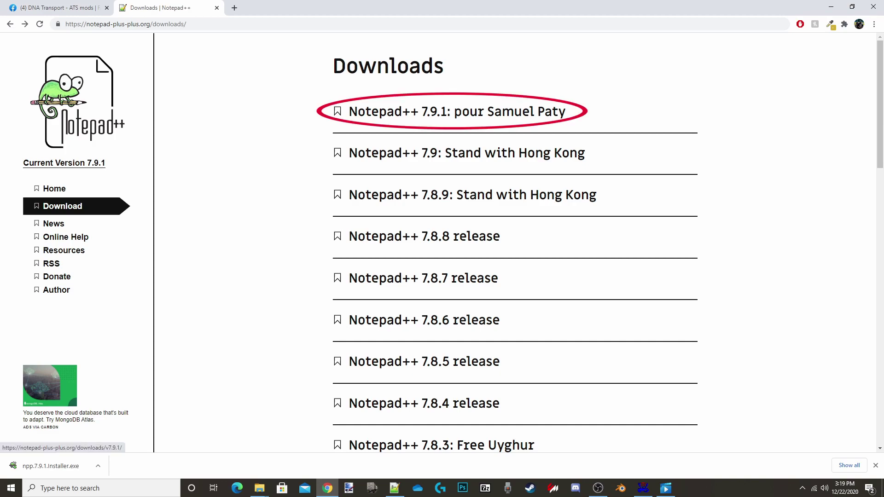
Step: Download the Notepad++ 7.9.1 installer from its release page, then minimize Chrome
{"action": "left_click", "coordinate": [457, 111]}
{"action": "left_click", "coordinate": [391, 346]}
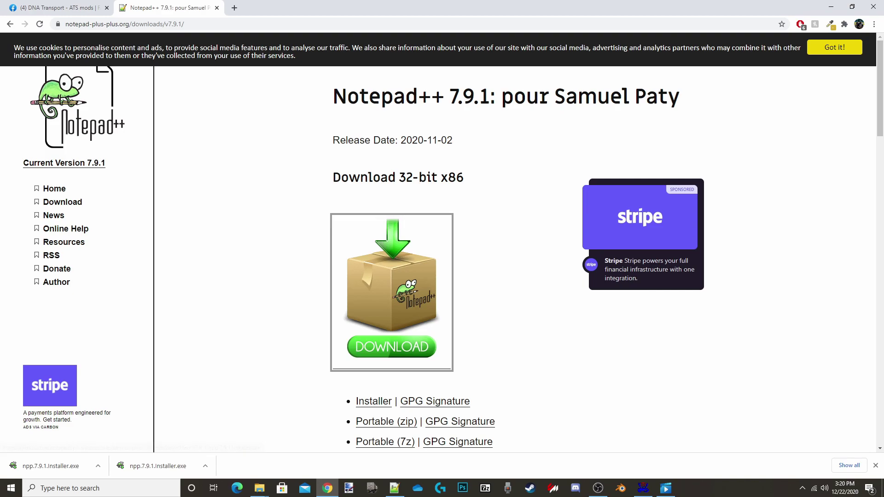
{"action": "left_click", "coordinate": [832, 7]}
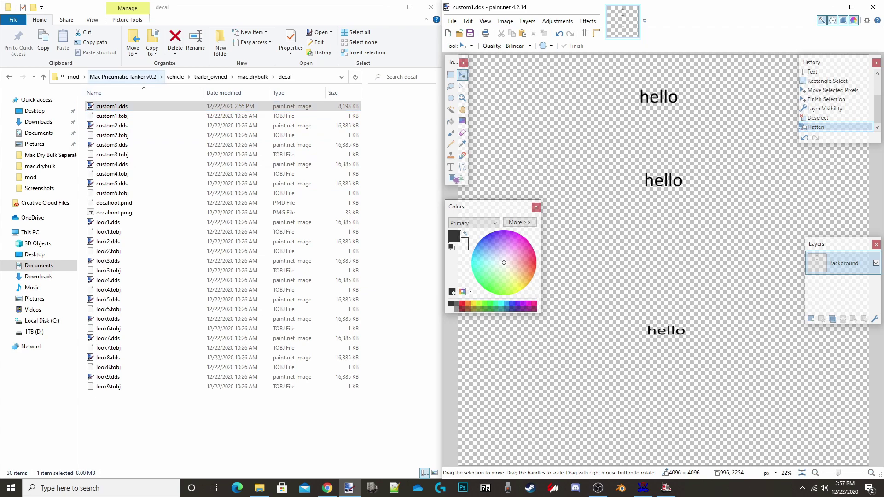
Step: Browse from Mac Pneumatic Tanker v0.2 into def\vehicle\trailer_owned\mac.drybulk\accessory\decal
{"action": "left_click", "coordinate": [123, 76]}
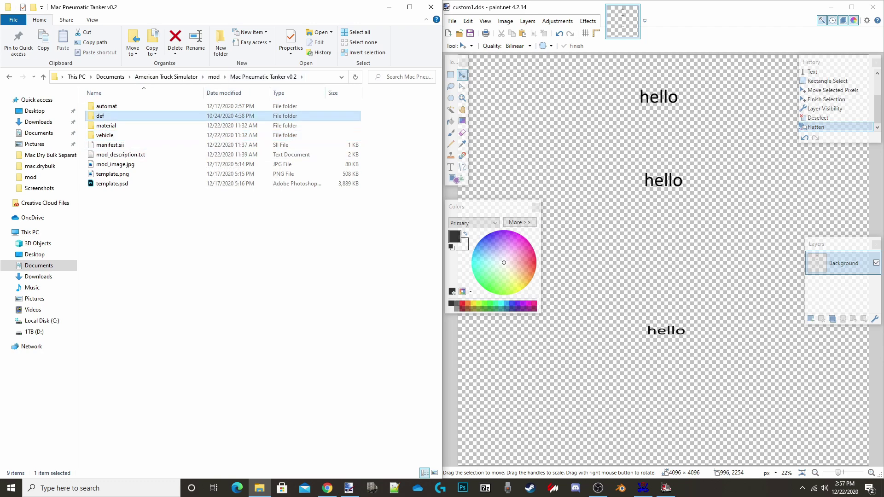
{"action": "double_click", "coordinate": [100, 116]}
{"action": "double_click", "coordinate": [105, 125]}
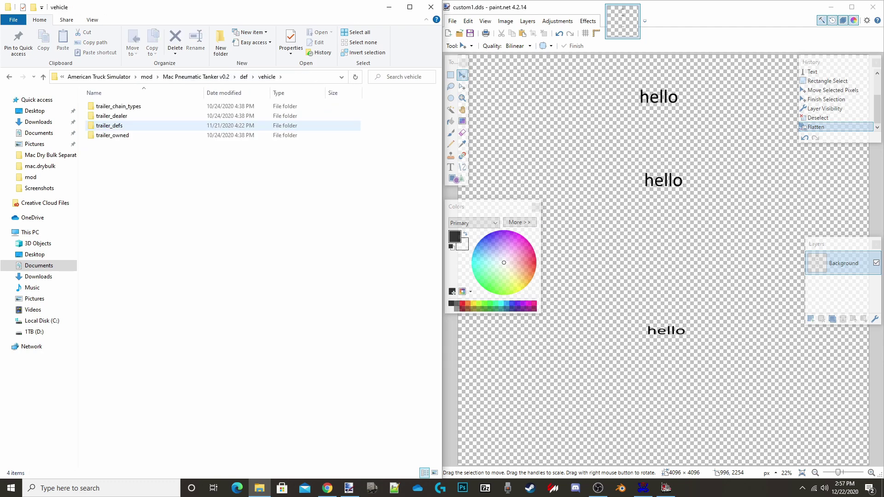
{"action": "double_click", "coordinate": [113, 135]}
{"action": "double_click", "coordinate": [108, 107]}
{"action": "double_click", "coordinate": [108, 106]}
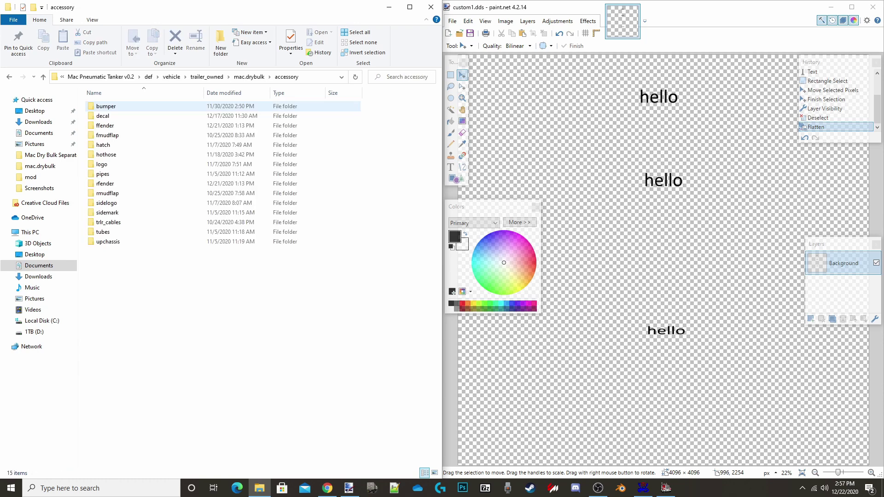
{"action": "left_click", "coordinate": [103, 116]}
{"action": "double_click", "coordinate": [103, 116]}
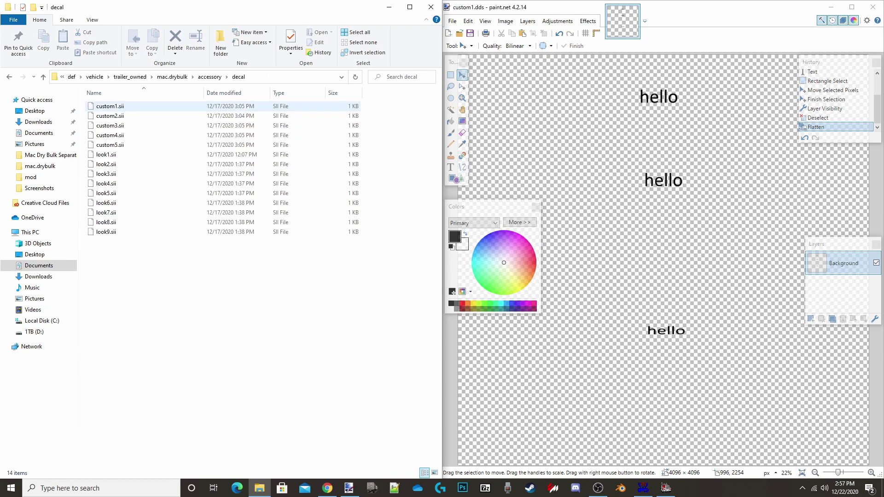
Step: Change the decal name 'Custom 1' to 'hello' in custom1.sii with Notepad++, save and close it
{"action": "right_click", "coordinate": [137, 107]}
{"action": "left_click", "coordinate": [179, 144]}
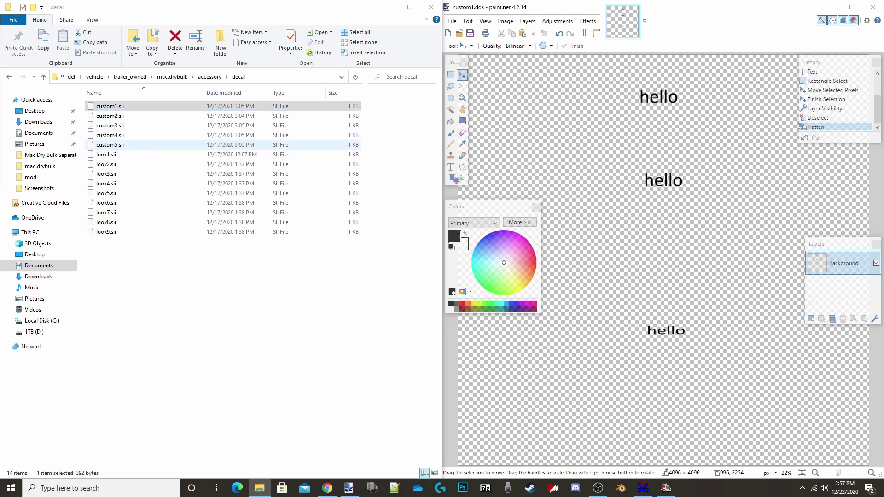
{"action": "left_click_drag", "start_coordinate": [199, 118], "coordinate": [210, 119]}
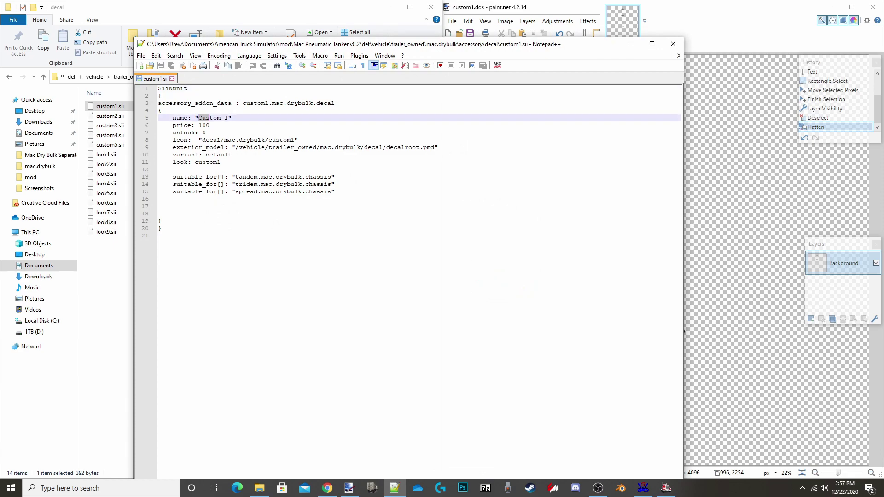
{"action": "type", "text": "H"}
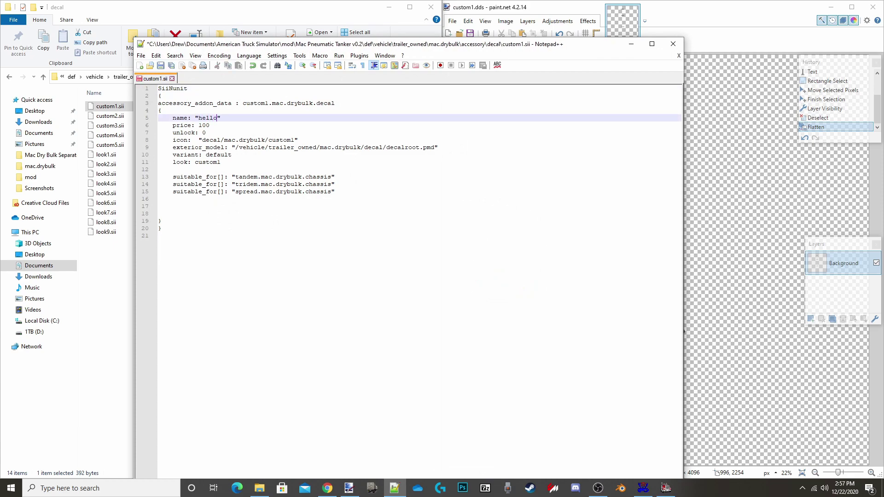
{"action": "key", "text": "ctrl+s"}
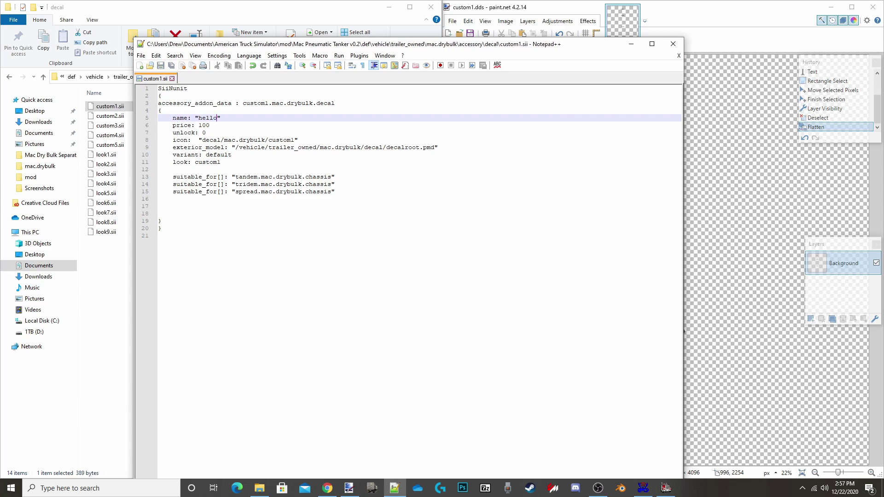
{"action": "key", "text": "ctrl+w"}
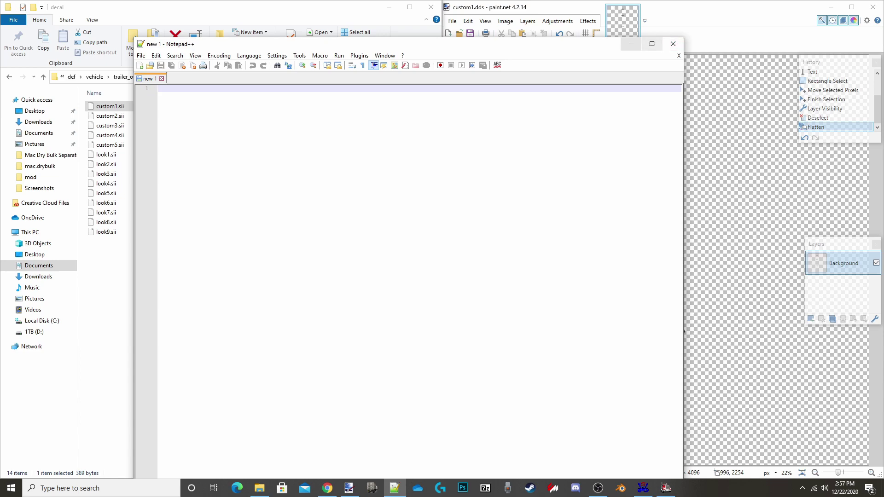
{"action": "key", "text": "alt+F4"}
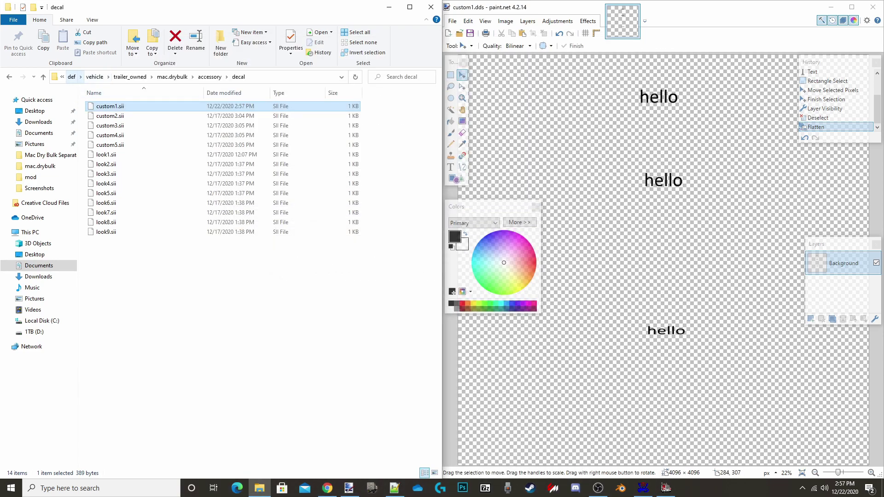
{"action": "left_click", "coordinate": [72, 77]}
Step: Go to material\ui\accessory\decal\mac.drybulk and show the Open with apps for custom1.png
{"action": "left_click", "coordinate": [234, 76]}
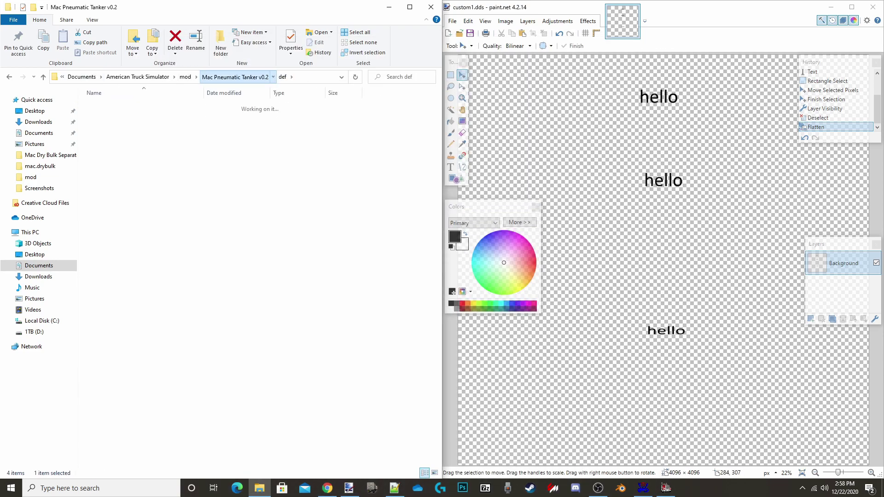
{"action": "double_click", "coordinate": [152, 125]}
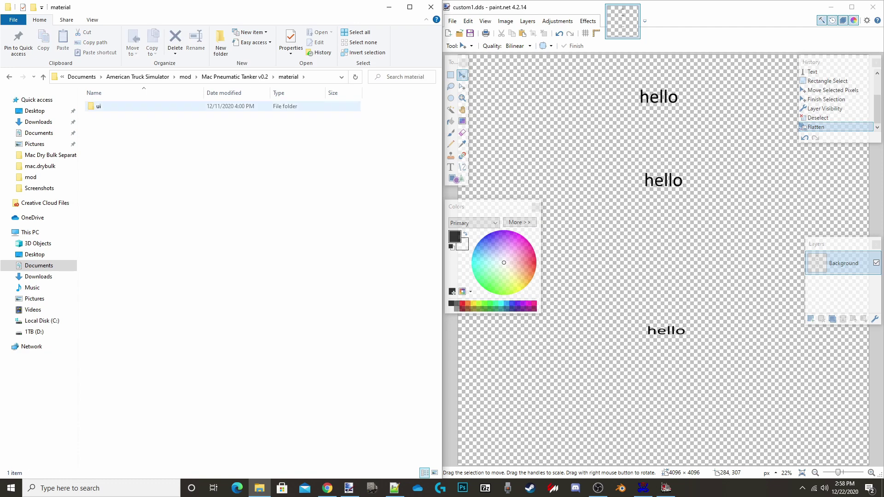
{"action": "key", "text": "Return"}
{"action": "key", "text": "Return"}
{"action": "key", "text": "Down"}
{"action": "key", "text": "Down"}
{"action": "key", "text": "Down"}
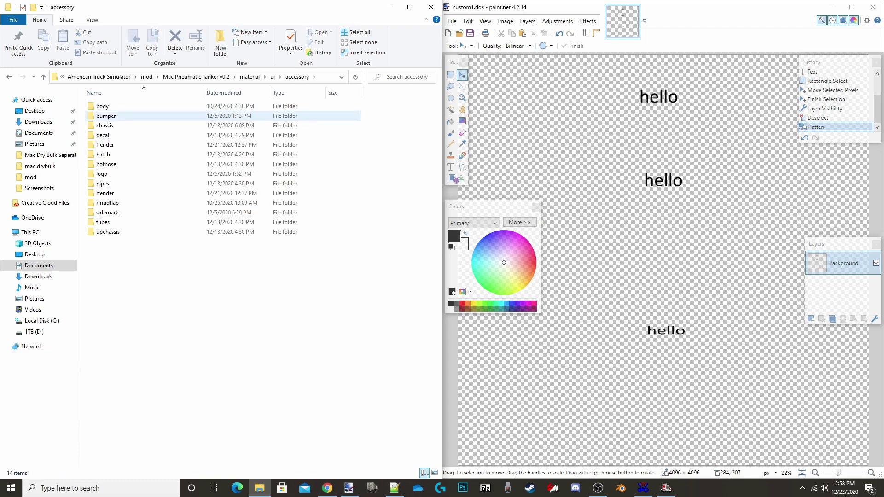
{"action": "key", "text": "Return"}
{"action": "key", "text": "Return"}
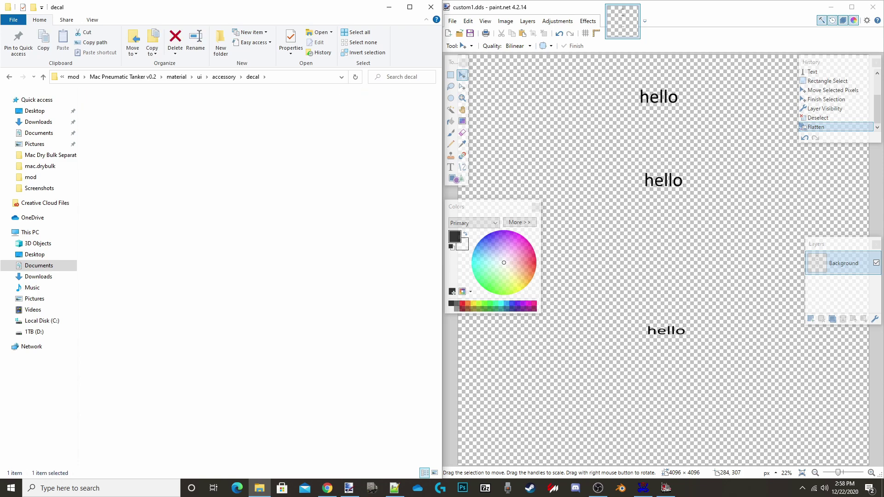
{"action": "key", "text": "Down"}
{"action": "key", "text": "Down"}
{"action": "key", "text": "Up"}
{"action": "key", "text": "Up"}
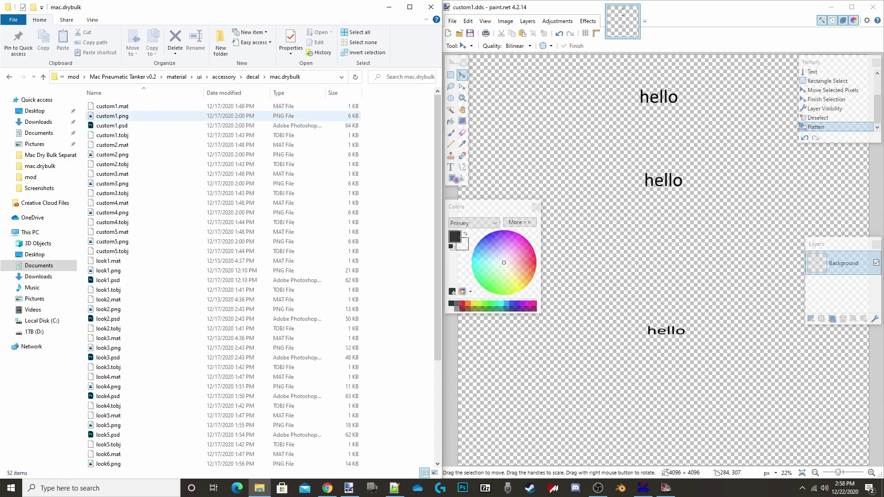
{"action": "key", "text": "Down"}
{"action": "right_click", "coordinate": [114, 118]}
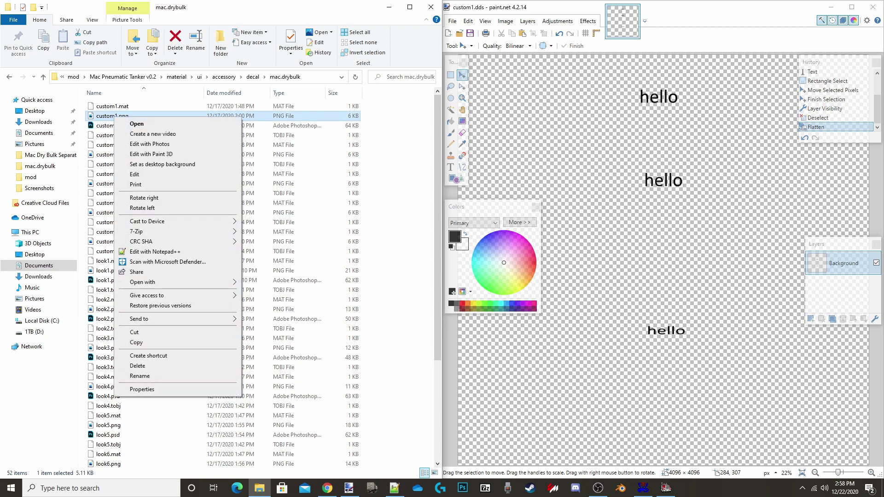
{"action": "right_click", "coordinate": [146, 118]}
Step: Open custom1.png in Paint.NET and erase the Template text with a 70px eraser
{"action": "mouse_move", "coordinate": [207, 283]}
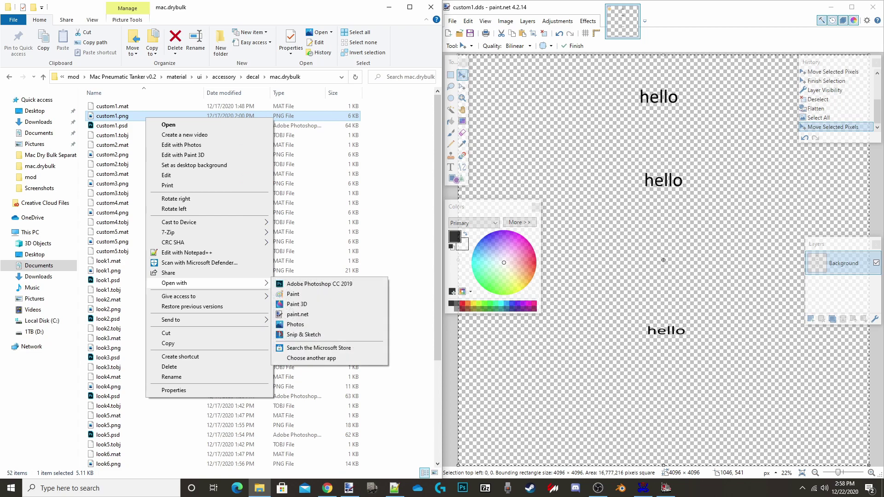
{"action": "left_click", "coordinate": [297, 315]}
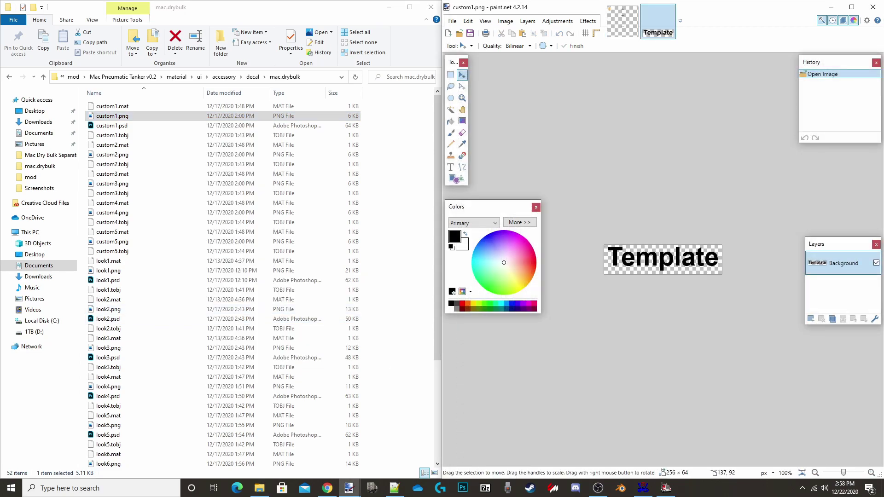
{"action": "key", "text": "e"}
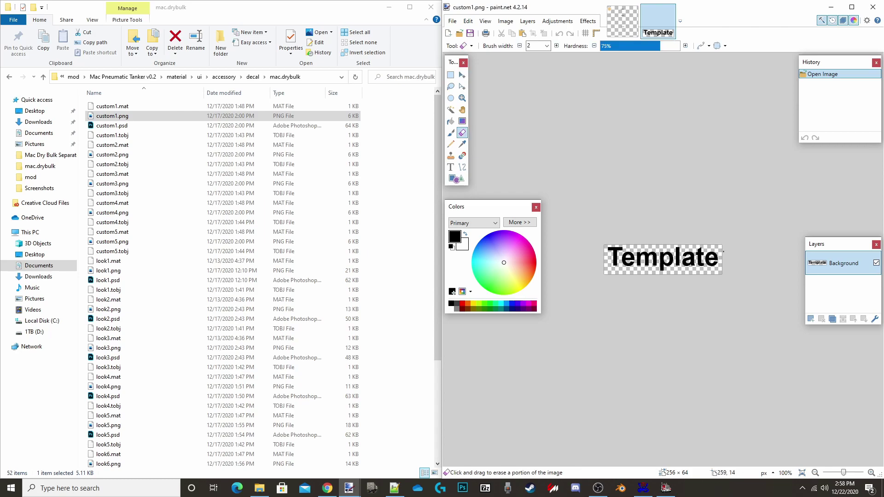
{"action": "left_click", "coordinate": [547, 45]}
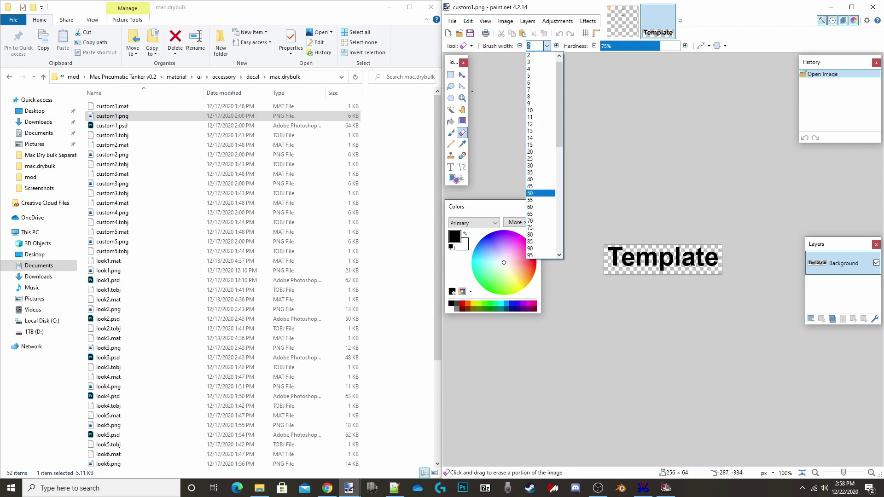
{"action": "left_click", "coordinate": [541, 221]}
{"action": "mouse_move", "coordinate": [616, 268]}
{"action": "left_mouse_down"}
{"action": "mouse_move", "coordinate": [644, 258]}
{"action": "mouse_move", "coordinate": [734, 260]}
{"action": "mouse_move", "coordinate": [593, 272]}
{"action": "mouse_move", "coordinate": [642, 267]}
{"action": "left_mouse_up"}
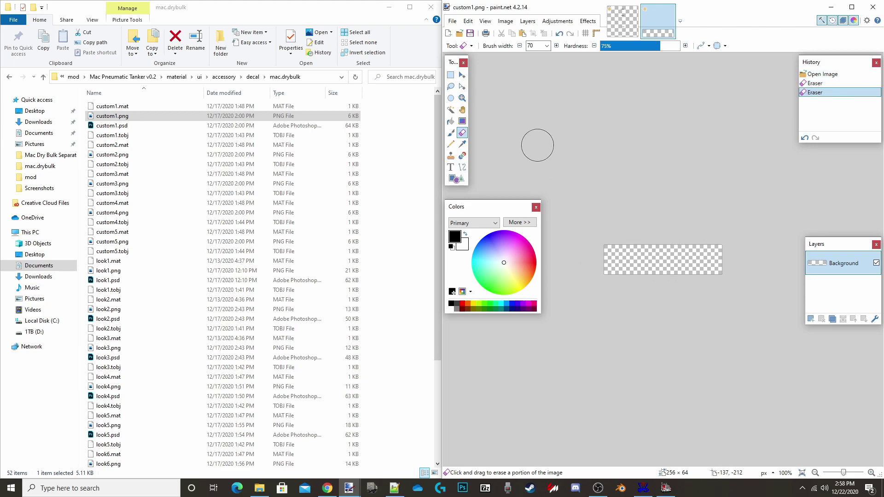
Step: Add 'hello' text at 24 pt and move it to the middle of the image
{"action": "left_click", "coordinate": [451, 167]}
{"action": "left_click", "coordinate": [646, 266]}
{"action": "type", "text": "new"}
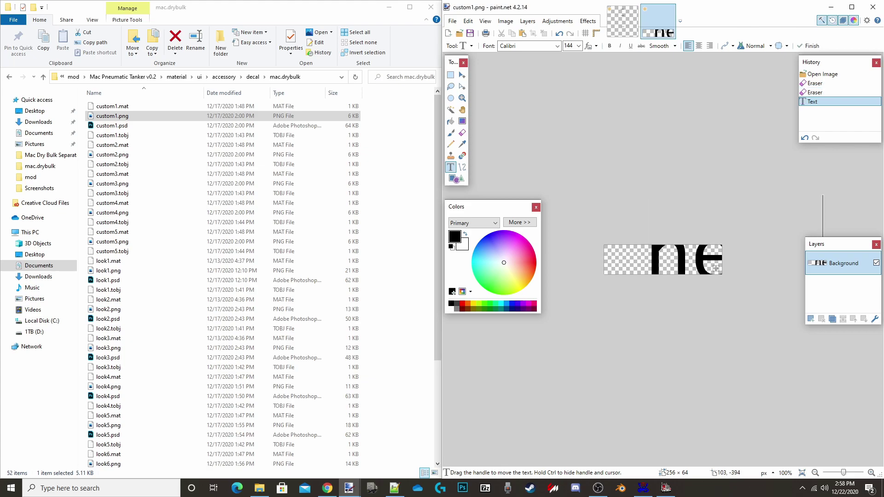
{"action": "left_click", "coordinate": [578, 46]}
{"action": "left_click", "coordinate": [578, 45]}
{"action": "type", "text": "24"}
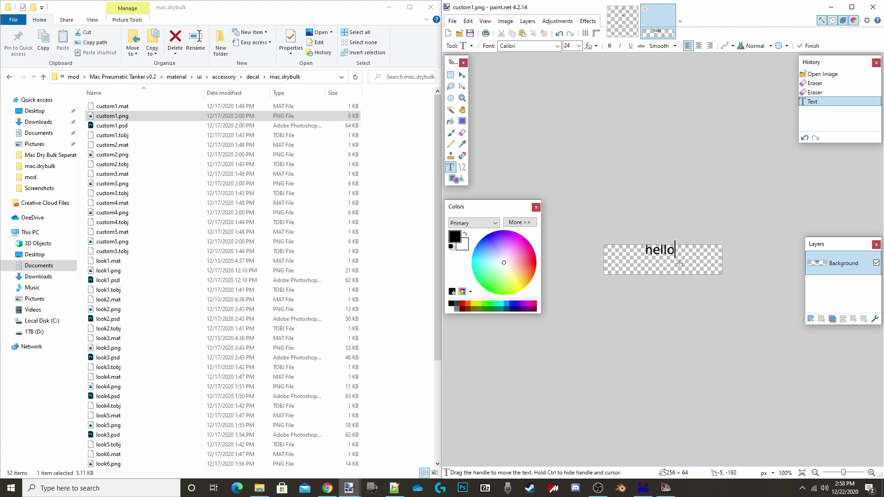
{"action": "left_click_drag", "start_coordinate": [680, 263], "coordinate": [684, 268]}
Step: Bring up the Save As dialog for the image from the File menu
{"action": "key", "text": "alt"}
{"action": "key", "text": "Down"}
{"action": "key", "text": "Right"}
{"action": "key", "text": "Escape"}
{"action": "key", "text": "Down"}
{"action": "key", "text": "Down"}
{"action": "key", "text": "Down"}
{"action": "key", "text": "Down"}
{"action": "key", "text": "Down"}
{"action": "key", "text": "Down"}
{"action": "key", "text": "Return"}
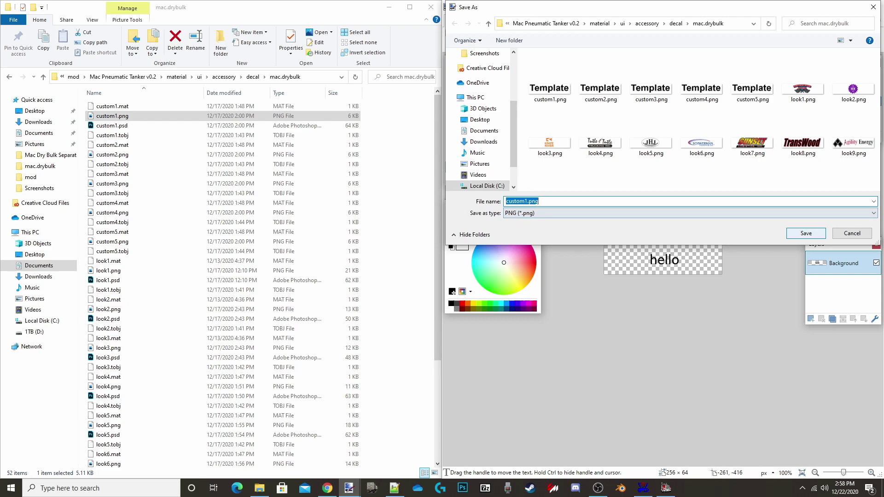
Step: Save the image over the existing custom1.png as PNG, confirming the replacement
{"action": "left_click", "coordinate": [805, 234]}
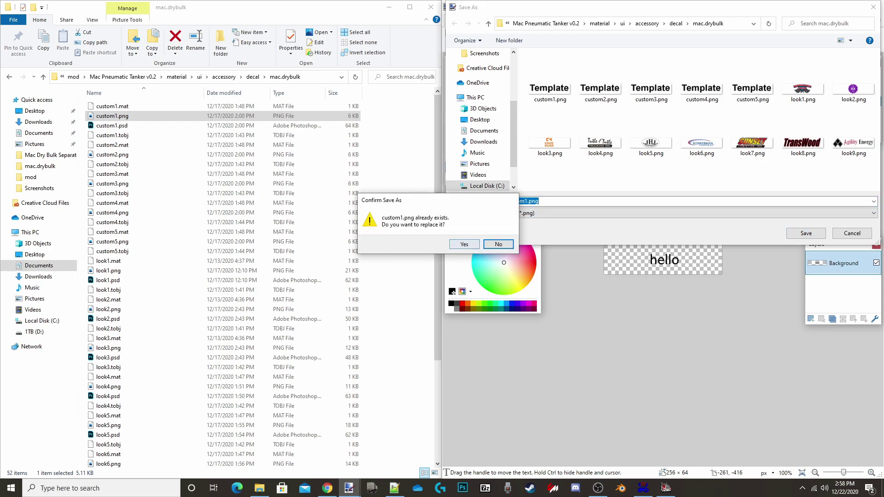
{"action": "left_click", "coordinate": [465, 244]}
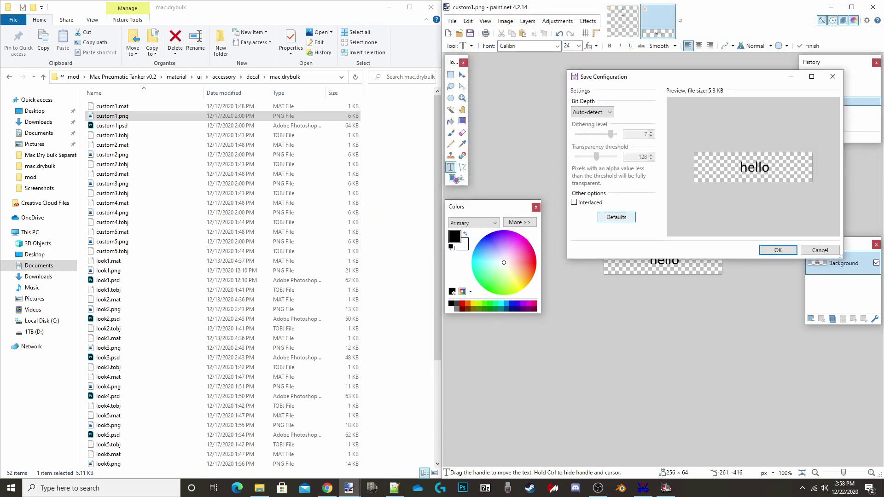
{"action": "key", "text": "Return"}
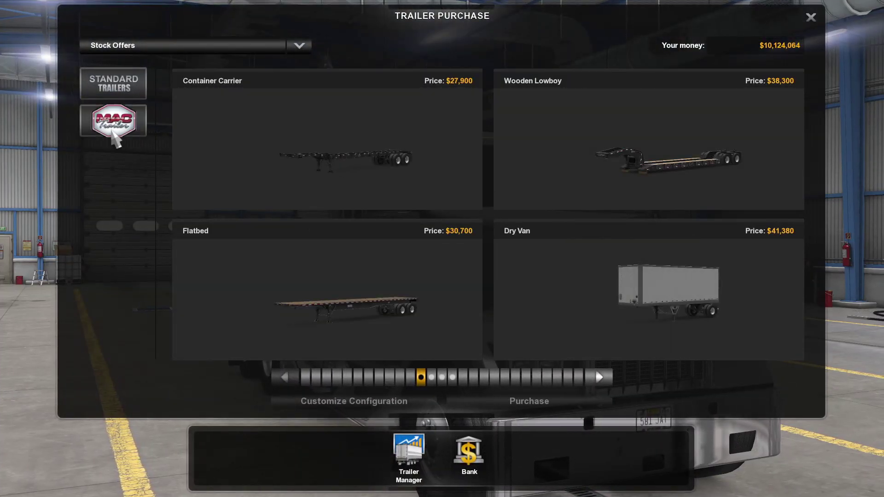
Step: Open the tank decal list for MAC's Dry Bulk Trailer and scroll through it to the hello decal
{"action": "left_click", "coordinate": [115, 138]}
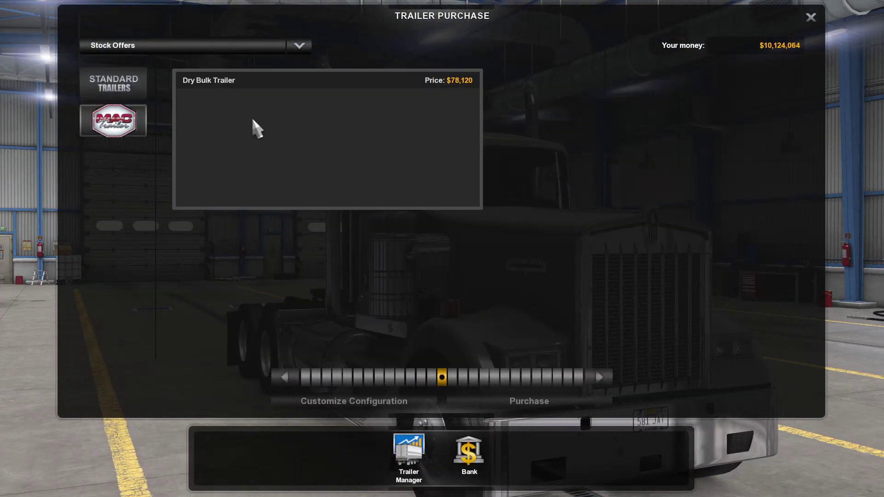
{"action": "left_click", "coordinate": [402, 401]}
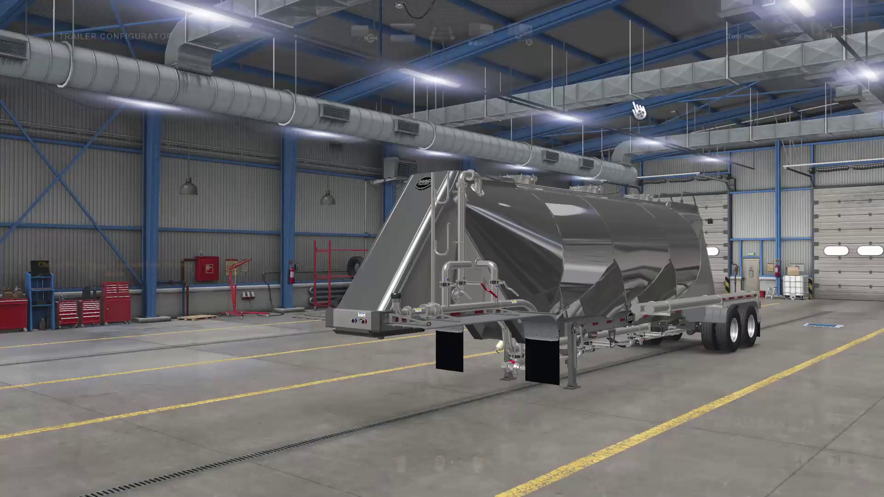
{"action": "left_click", "coordinate": [525, 25]}
{"action": "left_click", "coordinate": [586, 245]}
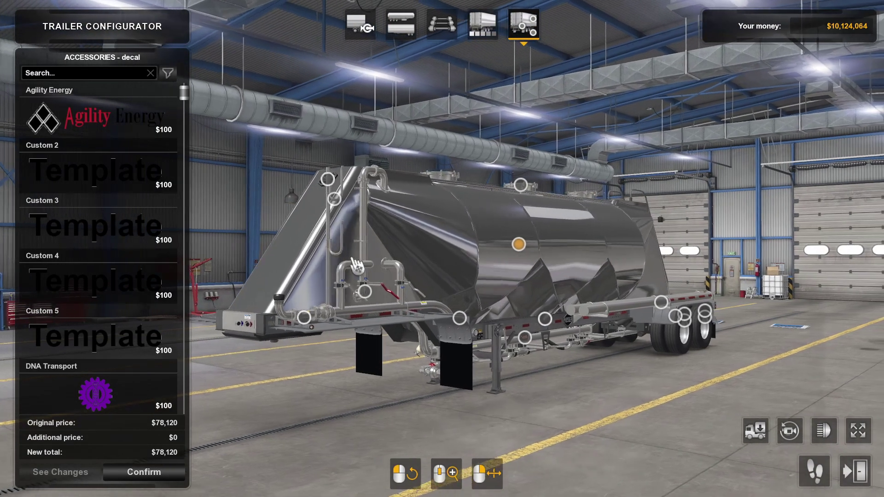
{"action": "scroll", "coordinate": [105, 214], "scroll_direction": "down", "scroll_amount": 9}
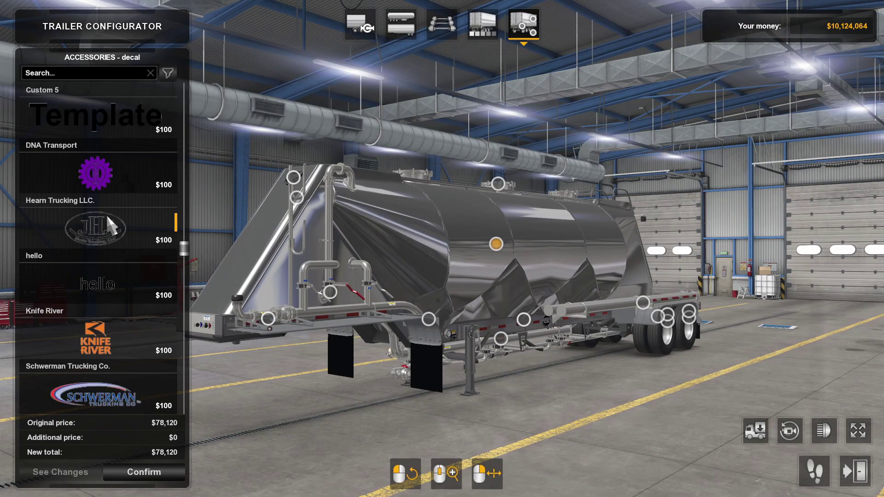
{"action": "scroll", "coordinate": [106, 215], "scroll_direction": "up", "scroll_amount": 5}
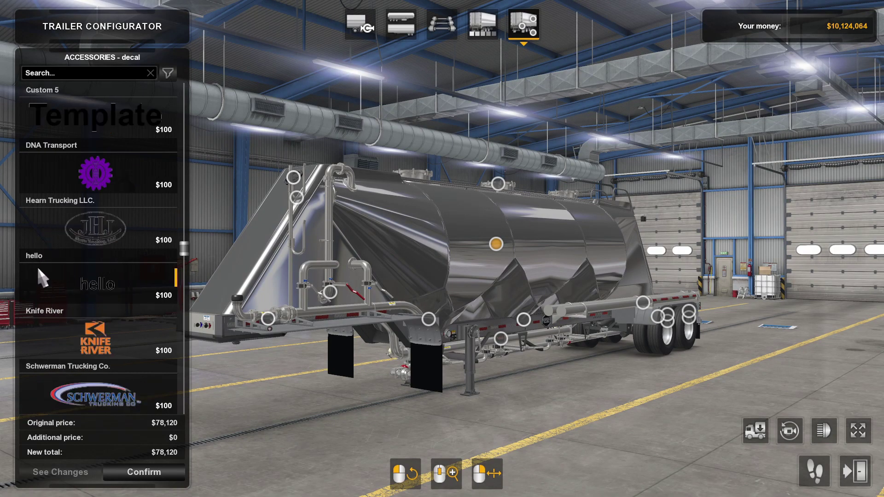
{"action": "scroll", "coordinate": [38, 269], "scroll_direction": "up", "scroll_amount": 4}
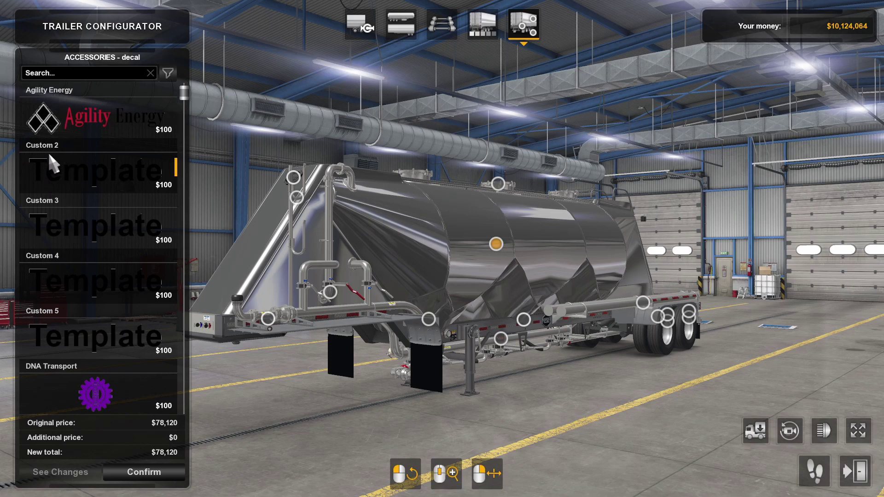
{"action": "scroll", "coordinate": [70, 231], "scroll_direction": "down", "scroll_amount": 6}
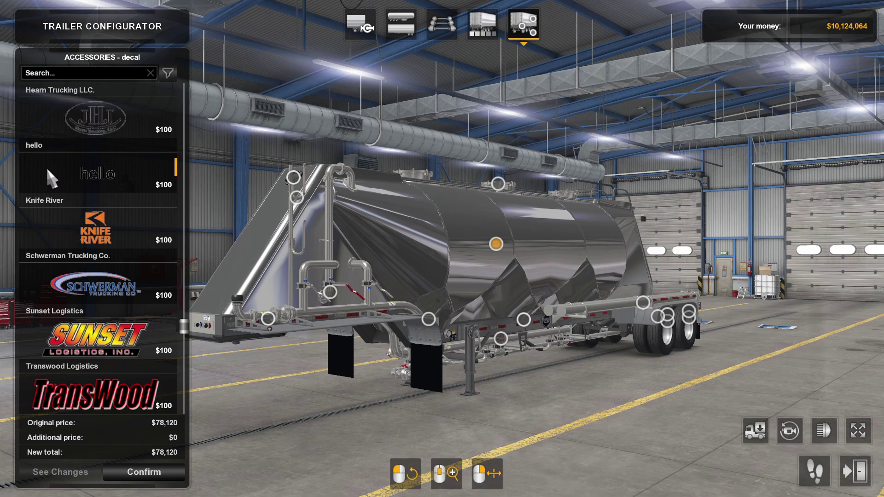
Step: Apply the $100 hello decal to the tank, then browse other decals and orbit to inspect
{"action": "left_click", "coordinate": [89, 170]}
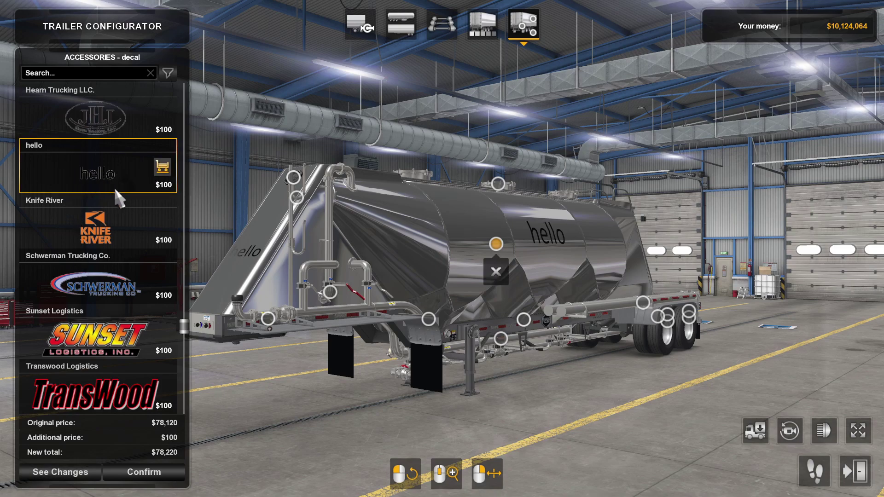
{"action": "scroll", "coordinate": [124, 255], "scroll_direction": "up", "scroll_amount": 6}
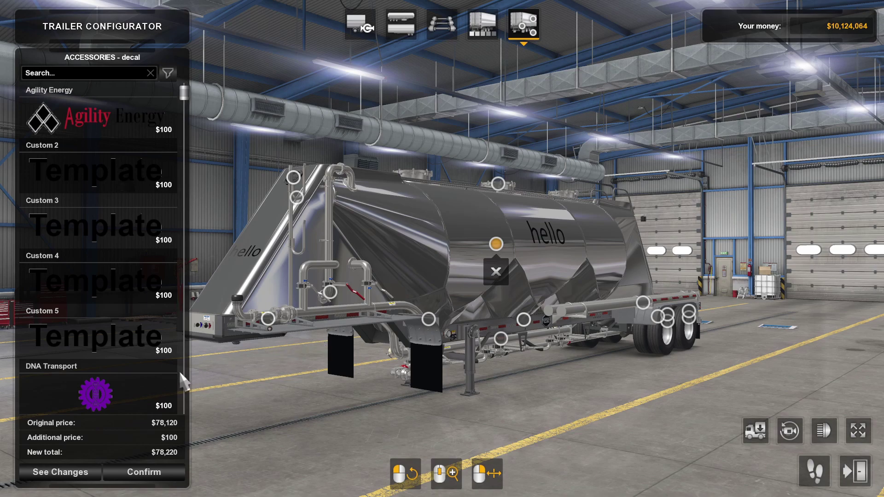
{"action": "scroll", "coordinate": [120, 383], "scroll_direction": "down", "scroll_amount": 2}
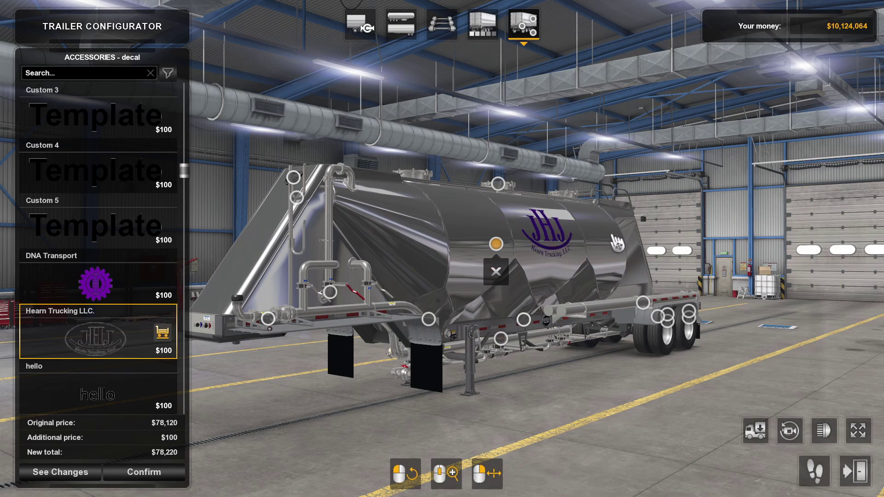
{"action": "scroll", "coordinate": [131, 389], "scroll_direction": "down", "scroll_amount": 10}
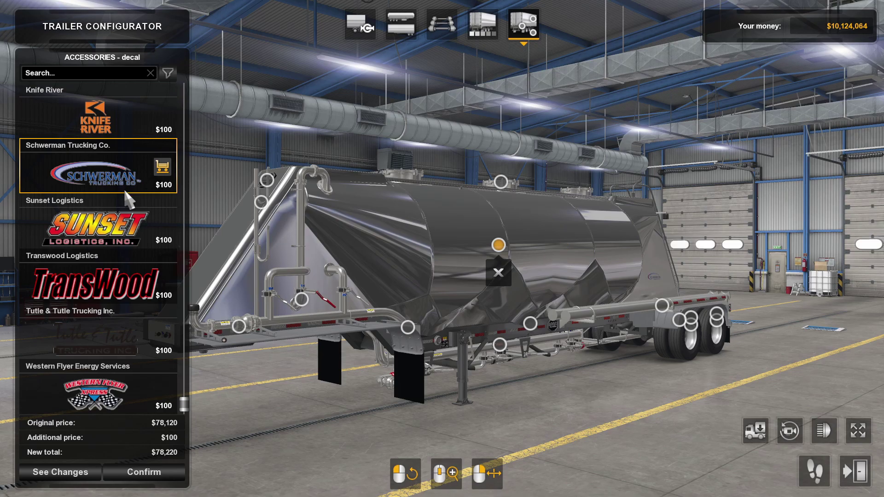
{"action": "left_click_drag", "start_coordinate": [367, 295], "coordinate": [121, 238]}
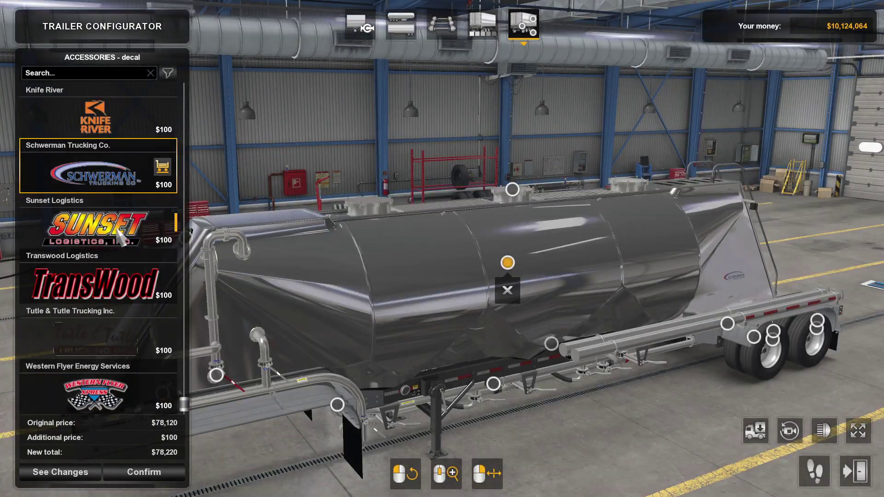